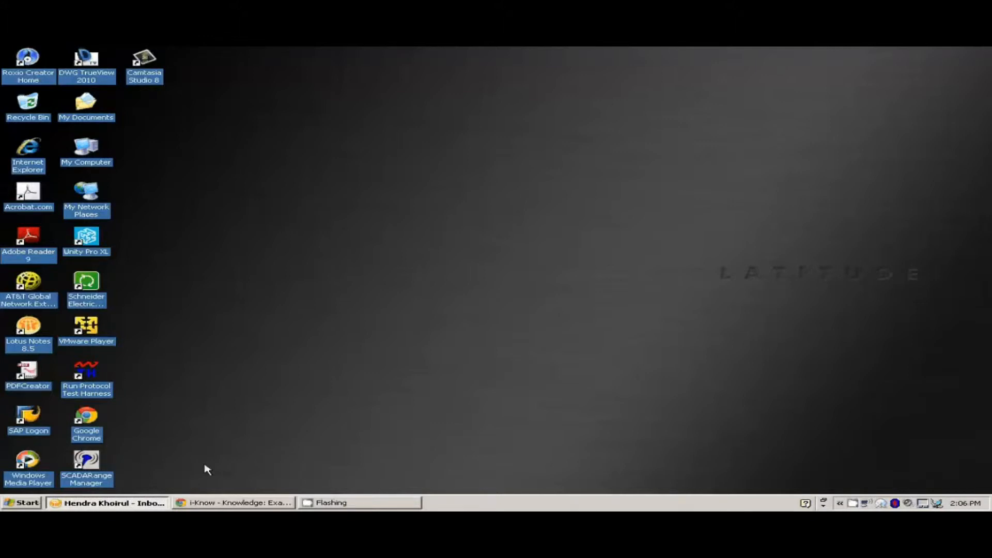
Launch Telepace Studio Evaluation from the Control Microsystems programs and dismiss its evaluation notice.
click(28, 503)
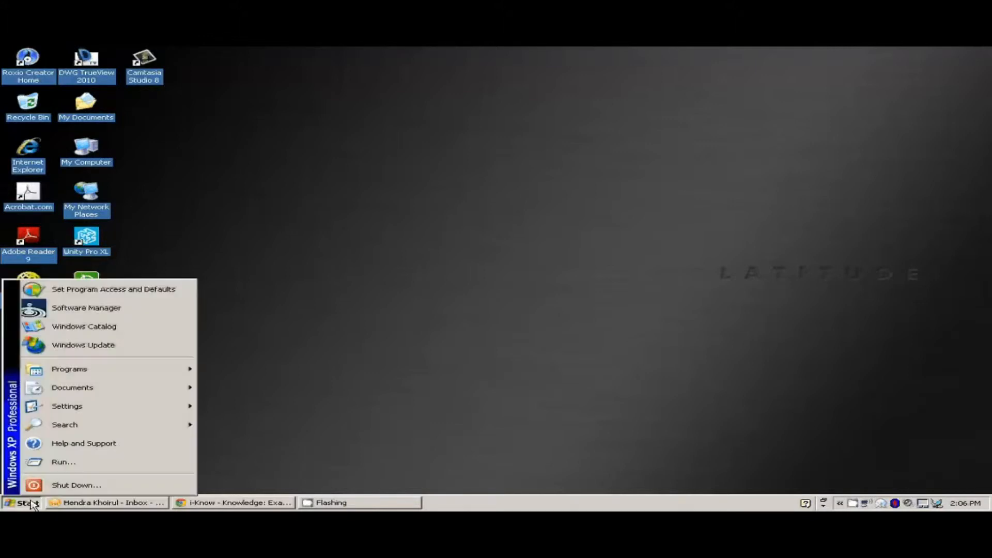
mouse_move(103, 369)
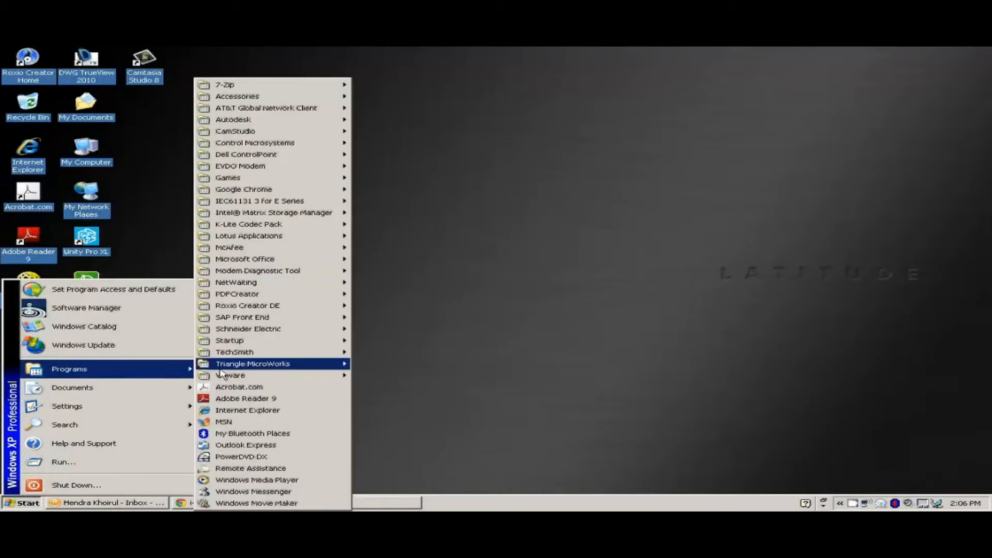
mouse_move(260, 146)
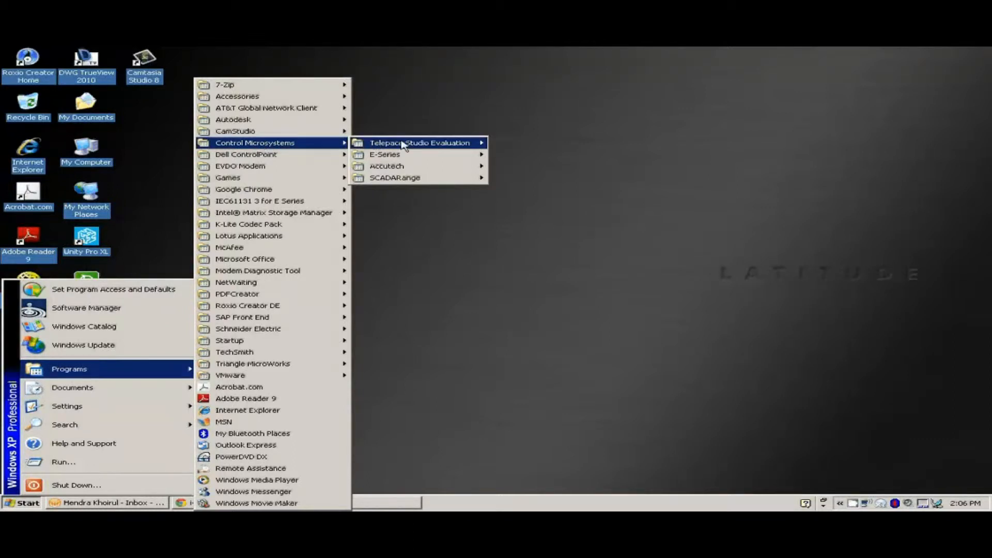
mouse_move(372, 144)
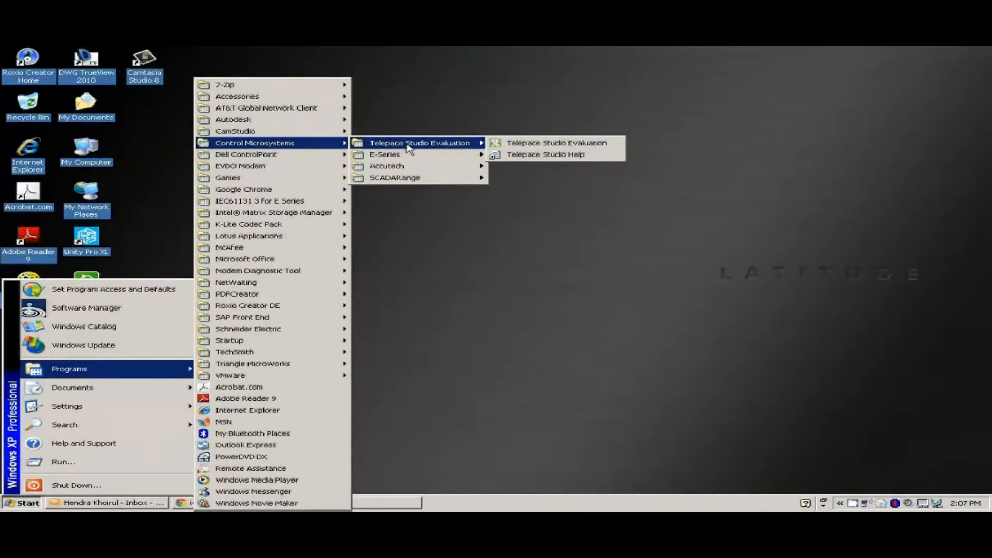
click(538, 144)
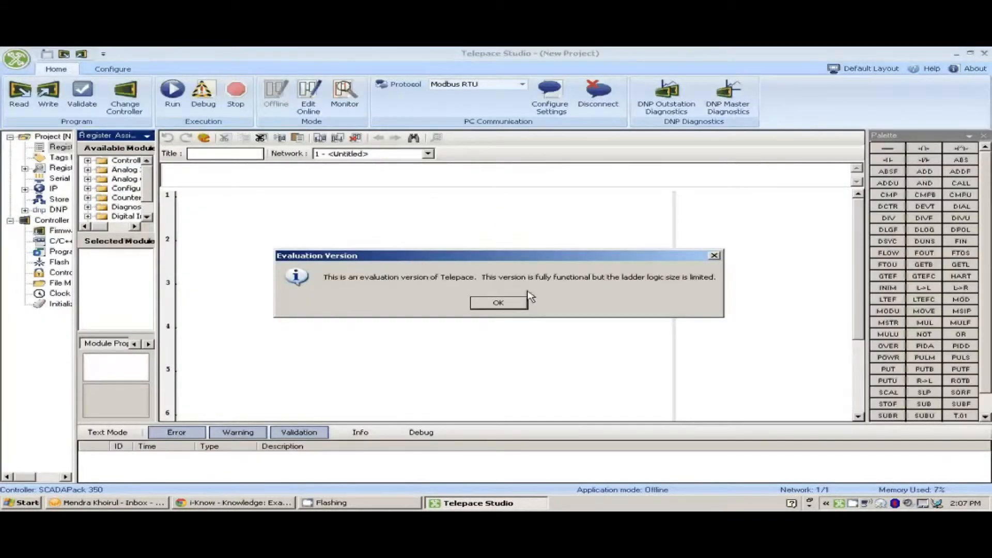
click(514, 305)
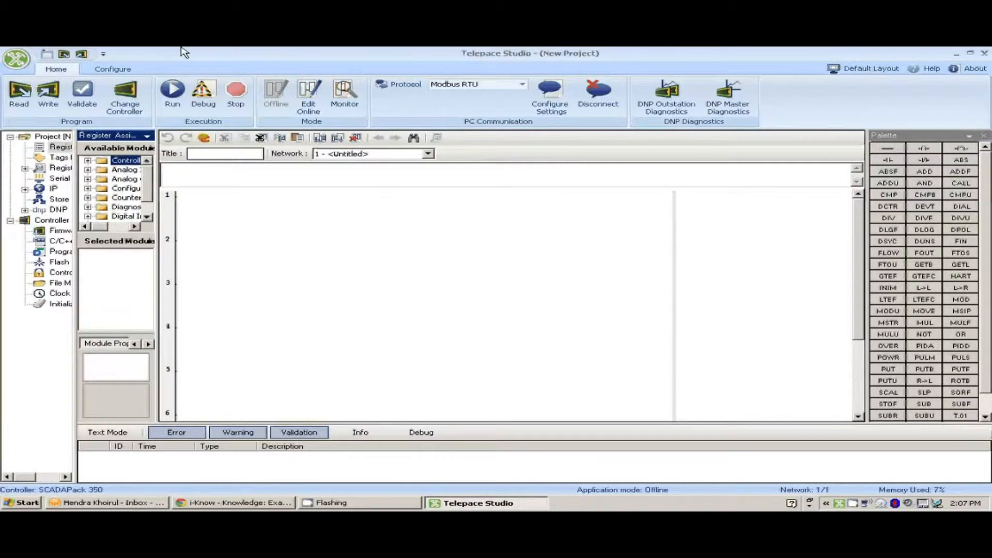
Widen the project tree and the Register Assignment pane so their full entry names can be read.
drag(159, 181, 267, 182)
drag(78, 179, 164, 178)
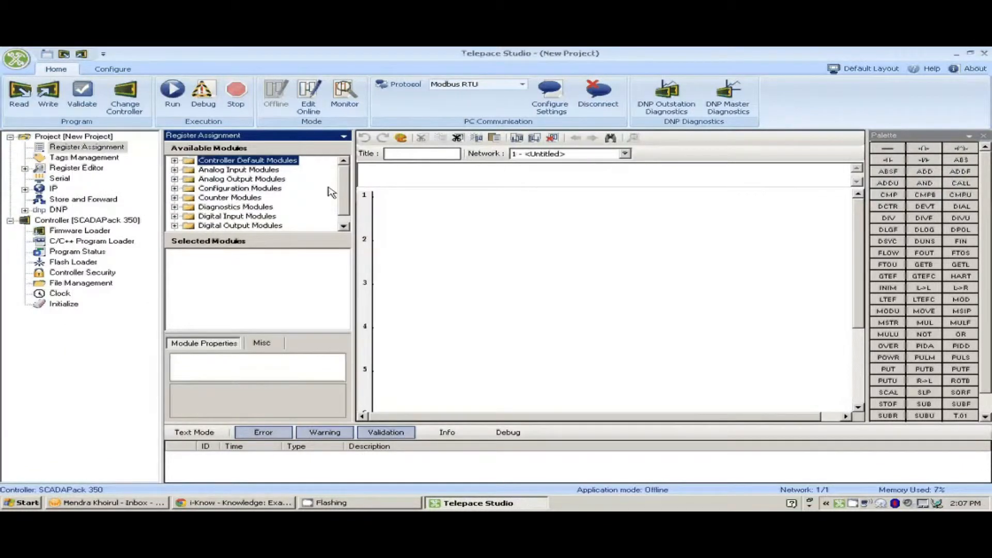
drag(355, 186, 368, 186)
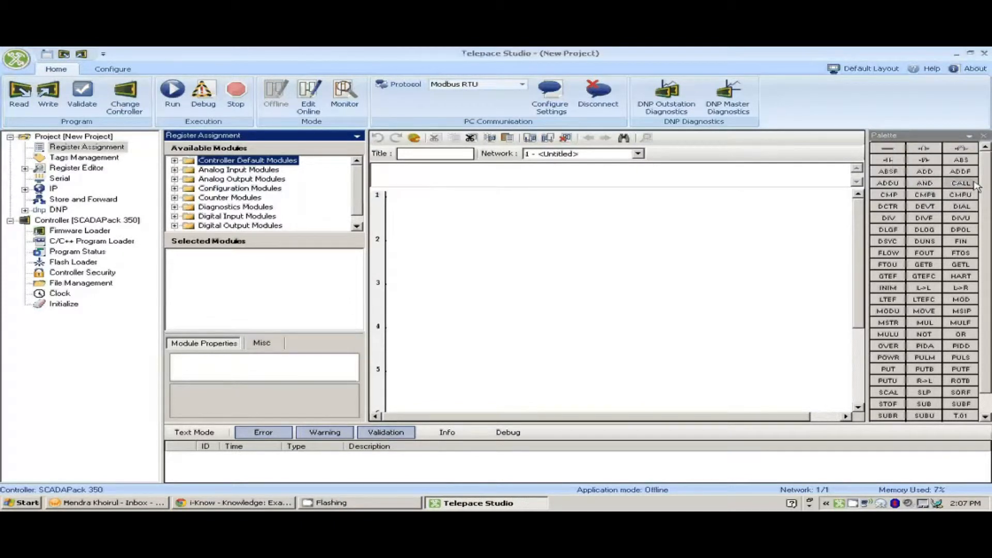
mouse_move(985, 189)
mouse_down()
mouse_move(988, 210)
mouse_move(988, 188)
mouse_up()
Set the PC communication protocol to Modbus/USB and load the connected controller's device information in the Firmware Loader.
click(522, 84)
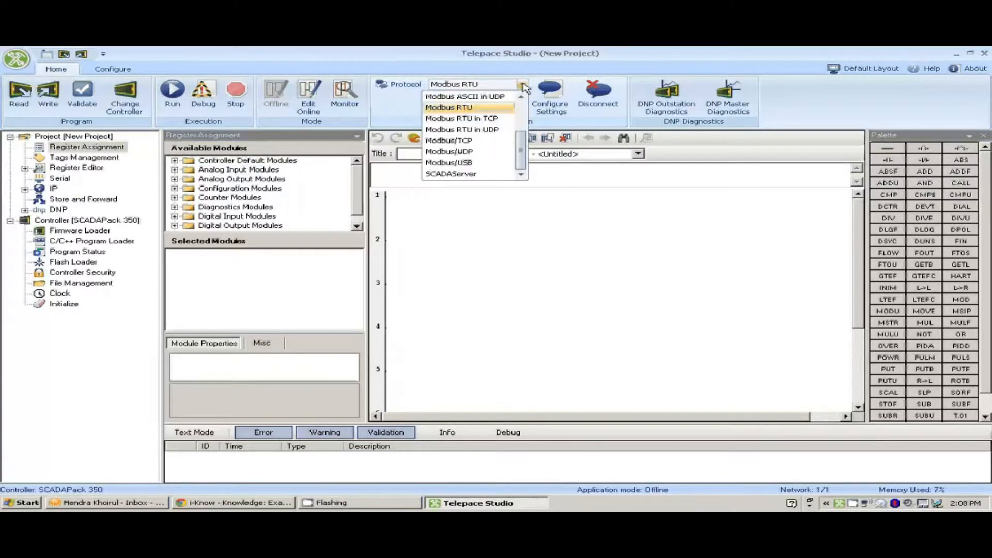
click(504, 163)
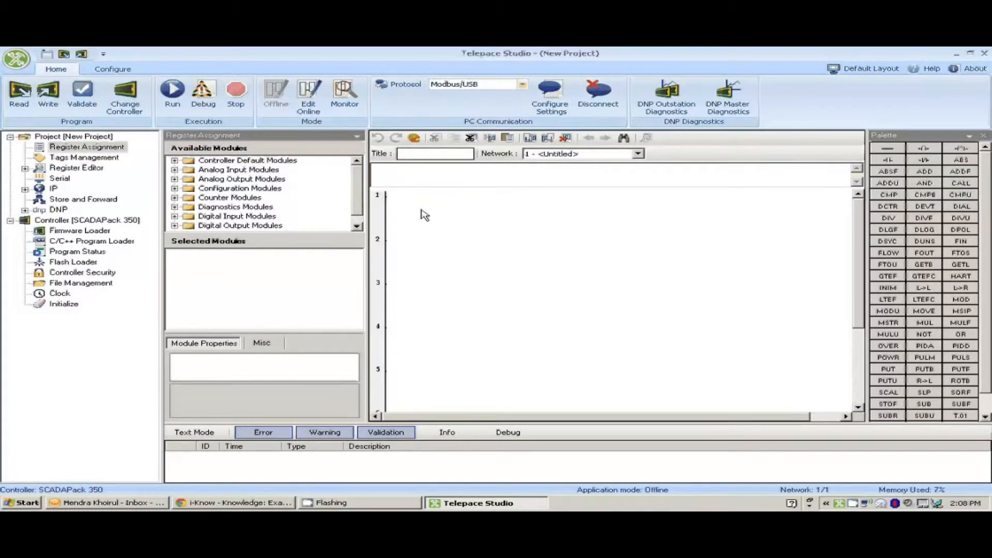
click(101, 230)
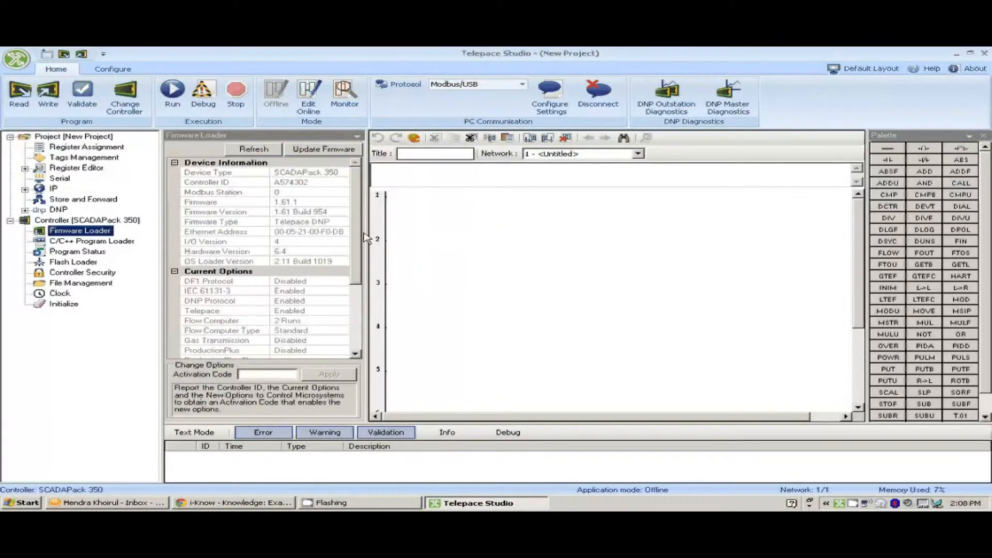
drag(367, 200, 410, 198)
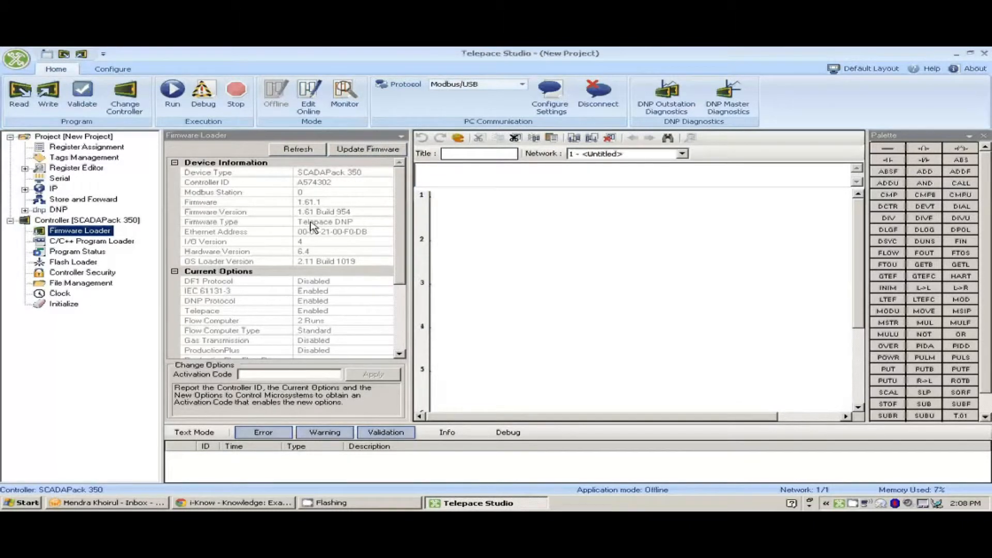
scroll(398, 189, down, 1)
scroll(397, 188, up, 1)
click(61, 220)
click(73, 231)
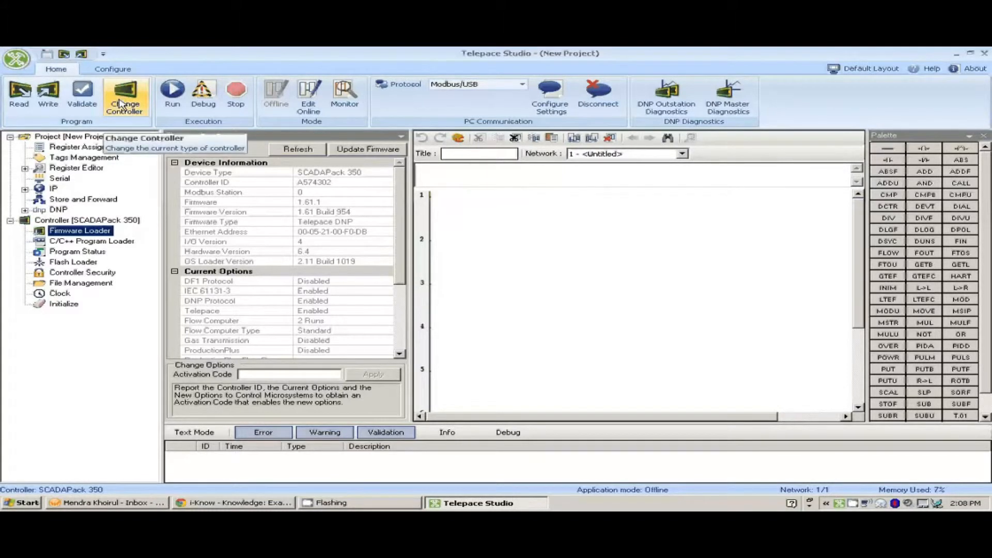
Change the project's controller type to SCADAPack 350, confirming the controller change.
click(121, 105)
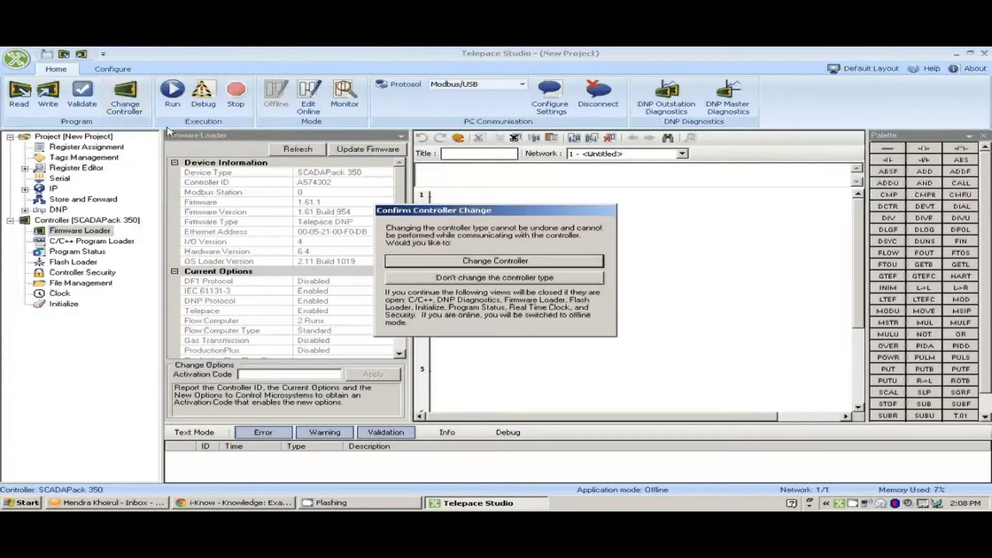
click(478, 262)
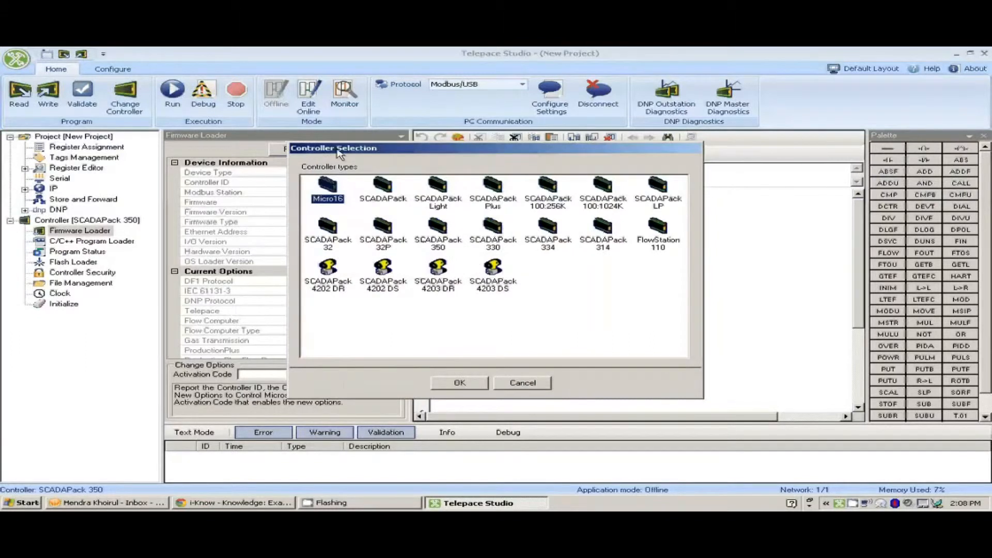
drag(341, 150, 394, 145)
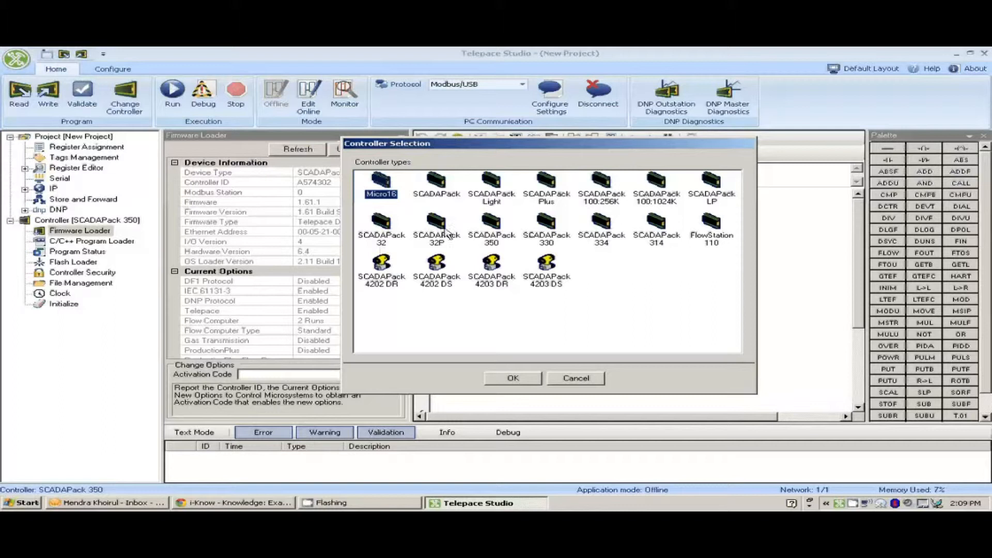
drag(387, 147, 439, 146)
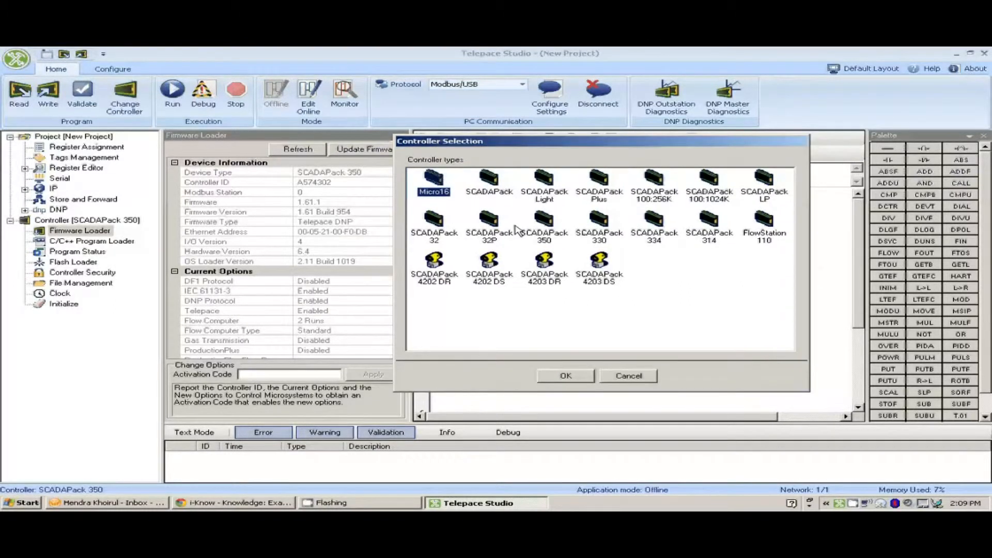
click(545, 236)
click(566, 375)
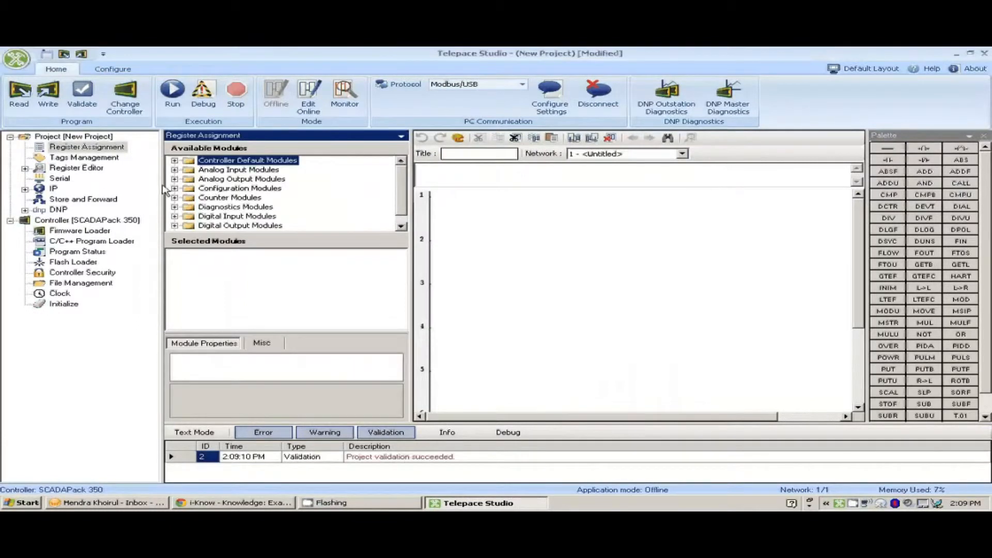
Reopen the Firmware Loader for the selected controller and adjust the pane widths to show its device information.
drag(162, 186, 190, 194)
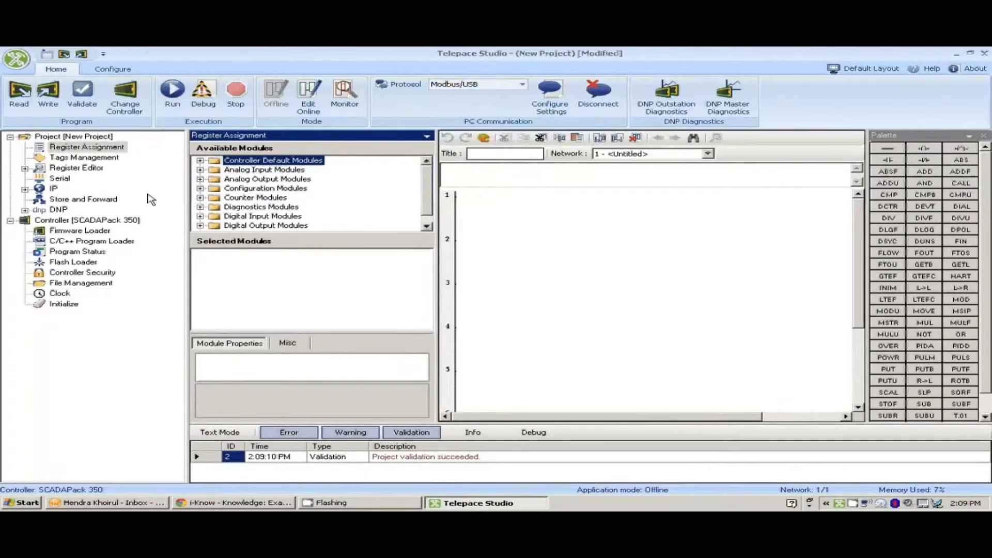
click(105, 221)
click(105, 229)
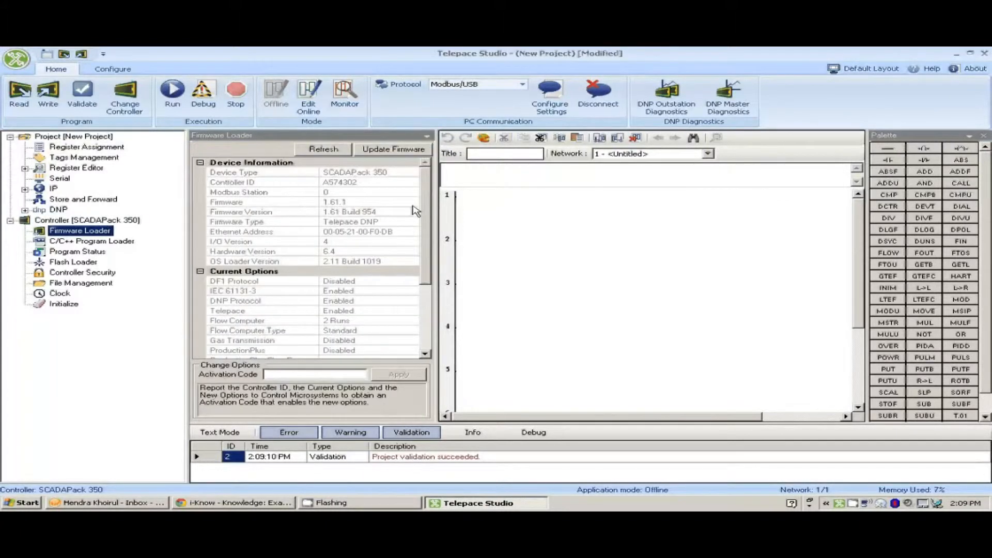
drag(437, 203, 457, 200)
drag(188, 201, 161, 201)
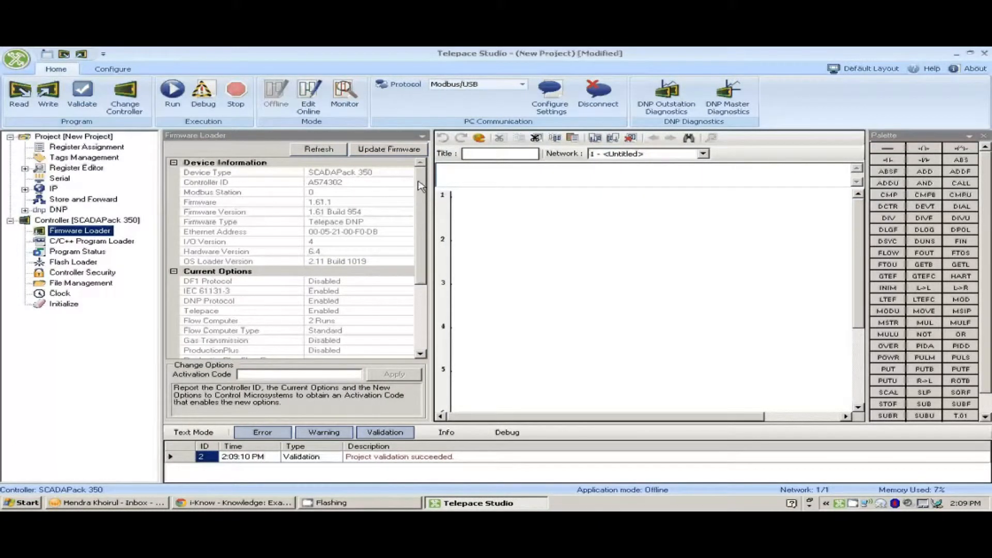
Examine the controller's device information, Current Options and New Options in the Firmware Loader.
drag(418, 182, 420, 254)
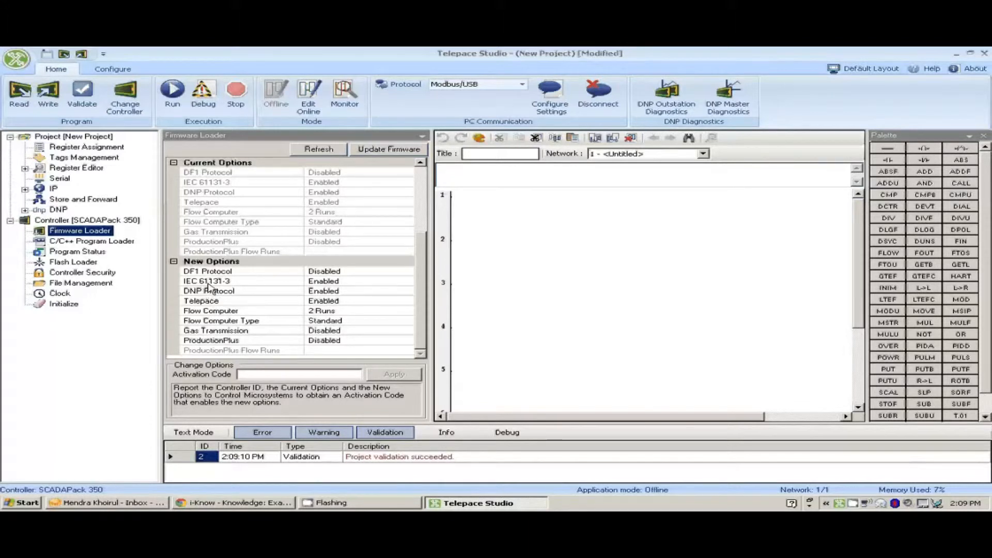
scroll(421, 288, up, 4)
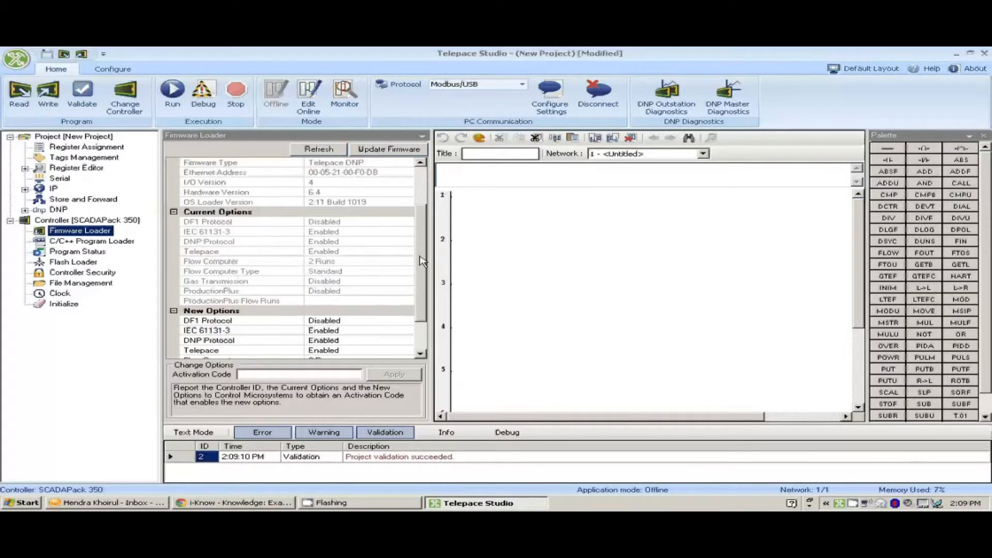
scroll(426, 296, down, 4)
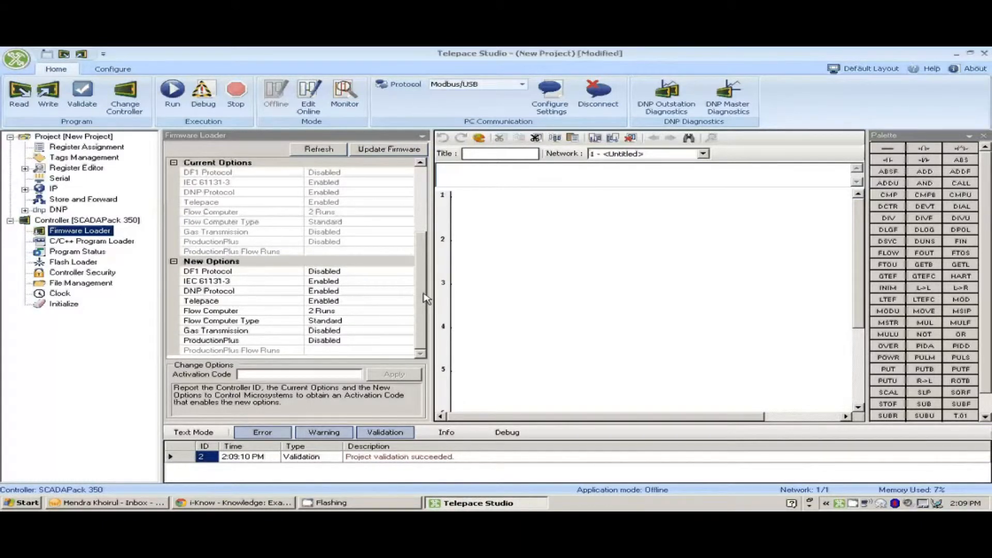
scroll(425, 298, up, 1)
scroll(425, 299, down, 1)
mouse_move(423, 259)
mouse_down()
mouse_move(422, 234)
mouse_move(418, 270)
mouse_up()
drag(421, 246, 426, 178)
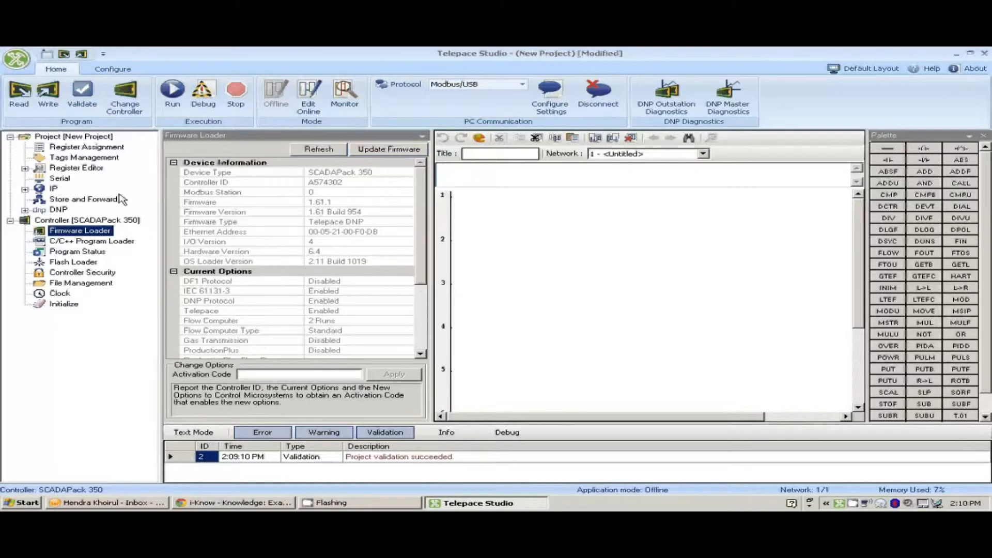
mouse_move(421, 185)
mouse_down()
mouse_move(421, 196)
mouse_move(420, 185)
mouse_up()
Set the IP address of the project's LAN port to 192.168.2.35.
click(24, 189)
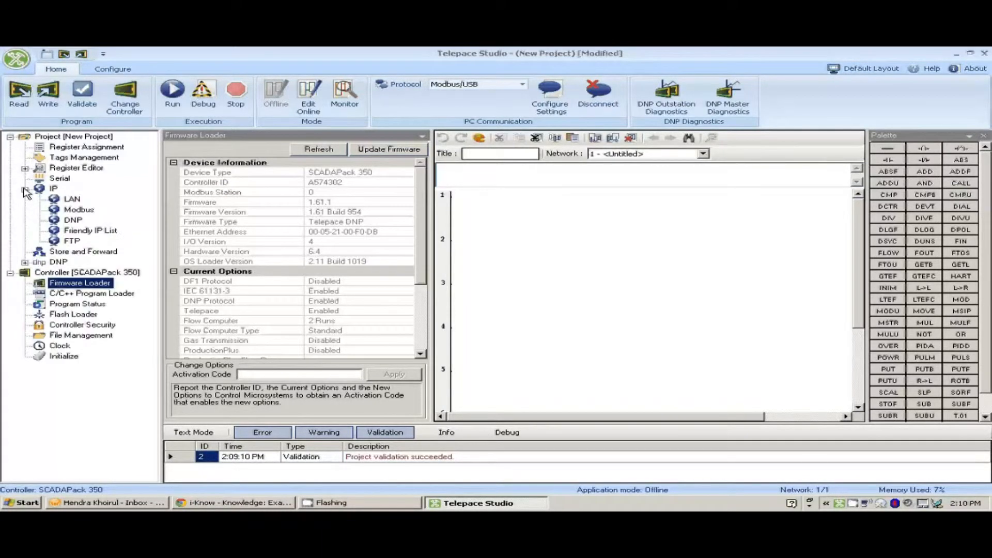
click(55, 199)
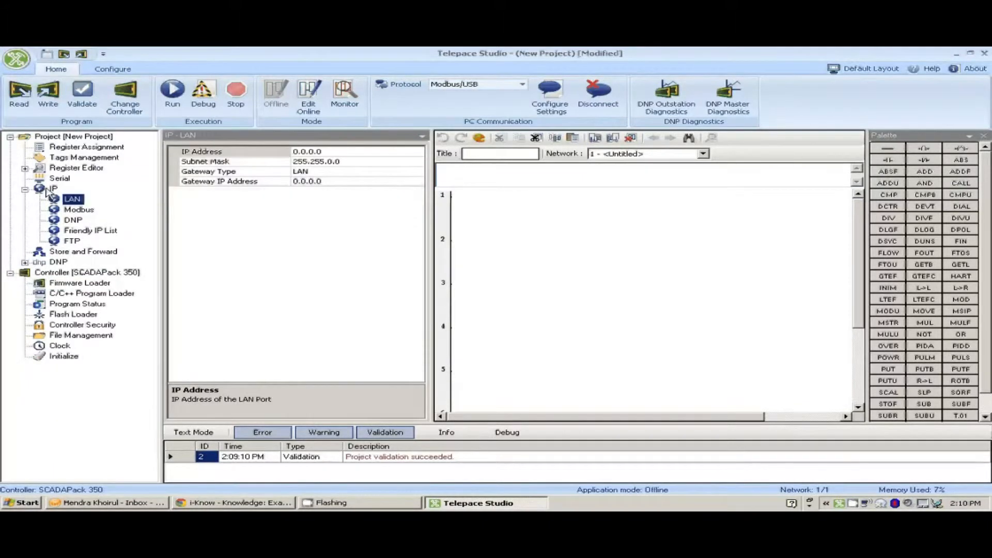
click(300, 152)
text(192)
text(168)
text(1)
text(2)
key(BackSpace)
text(35)
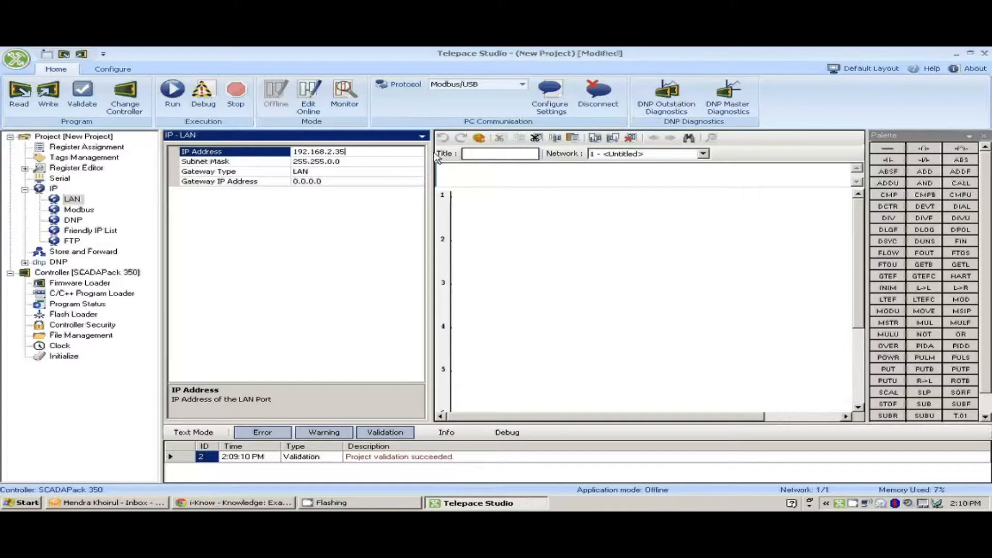
Set the LAN port's subnet mask to 255.255.255.0.
click(297, 162)
click(330, 163)
key(Delete)
text(255.)
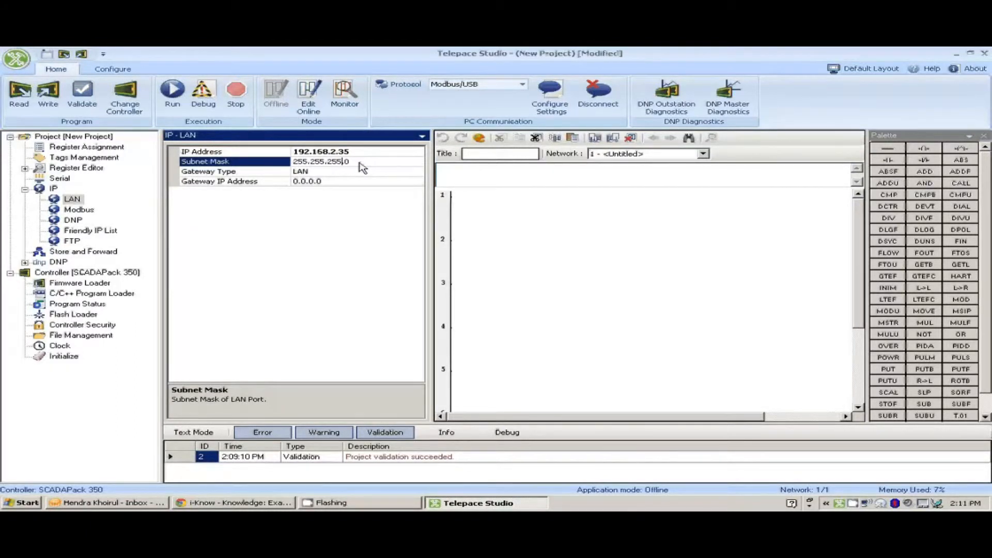
key(Return)
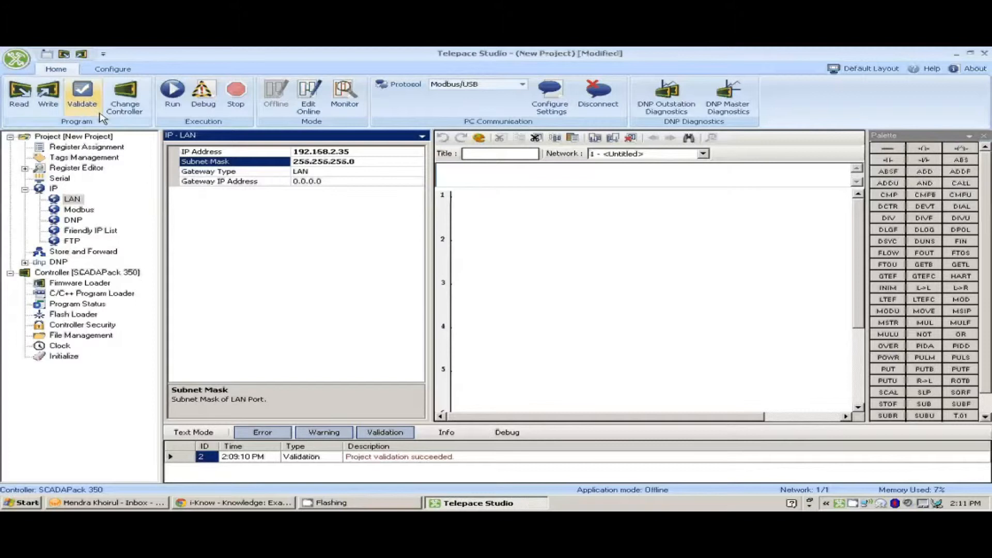
Validate the project and write it to the controller, choosing to restart ladder execution after the operation.
click(84, 97)
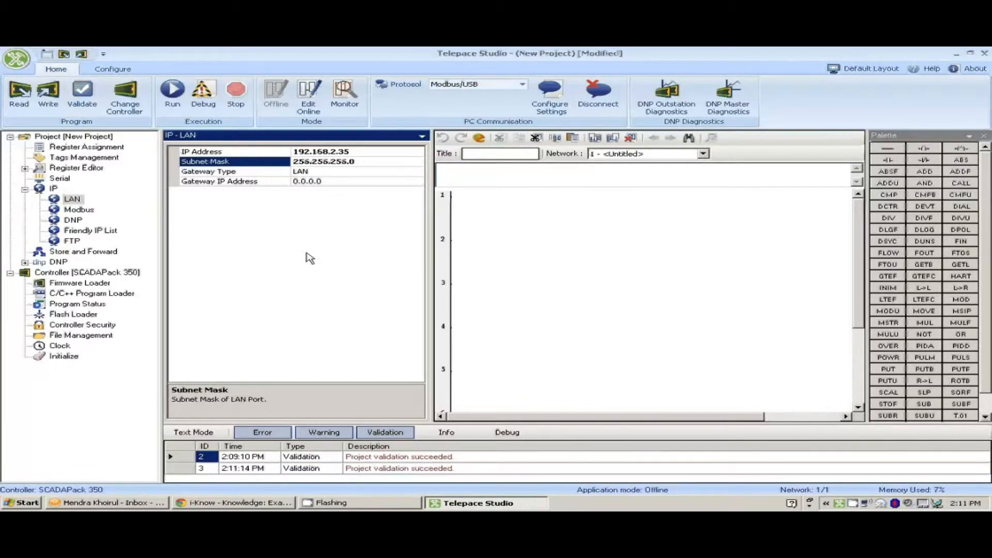
click(48, 99)
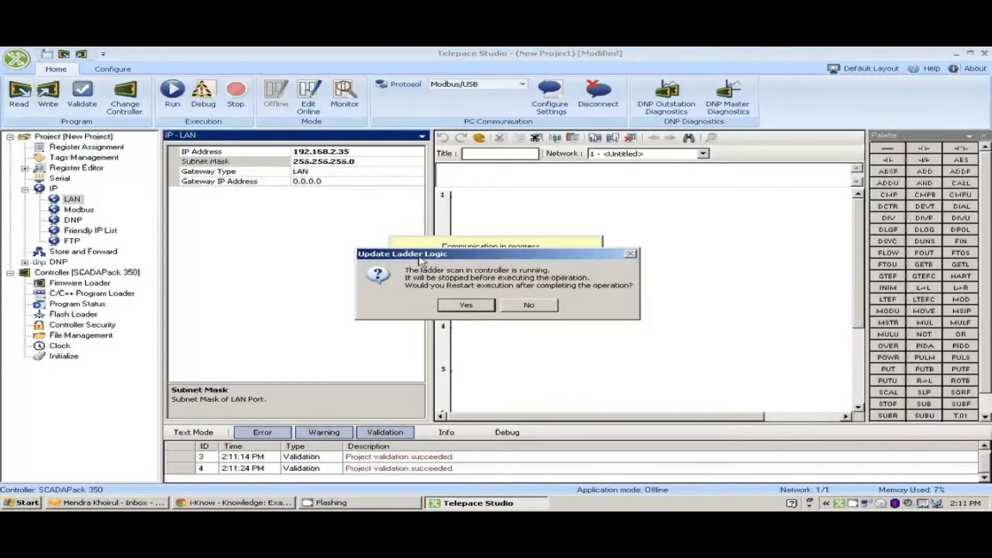
drag(419, 258, 165, 218)
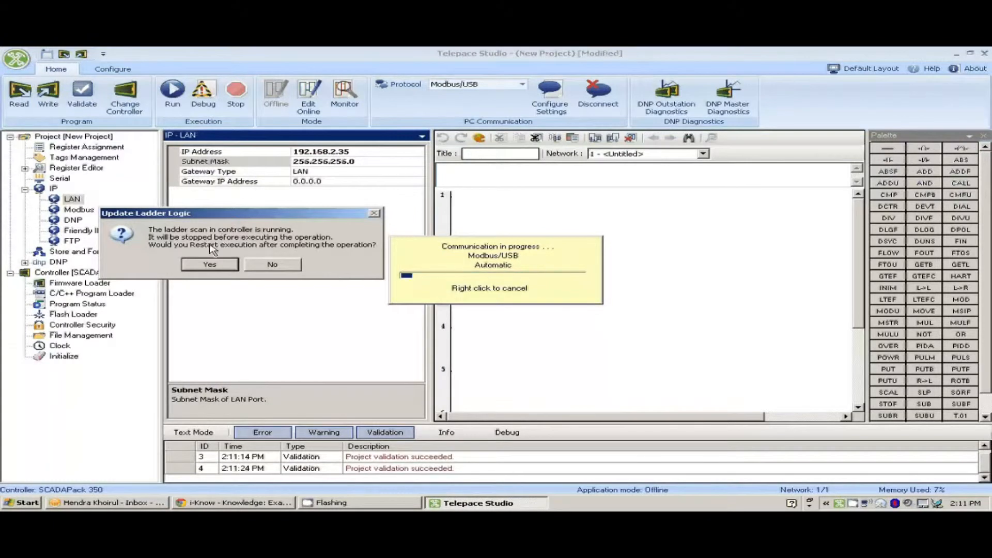
click(210, 266)
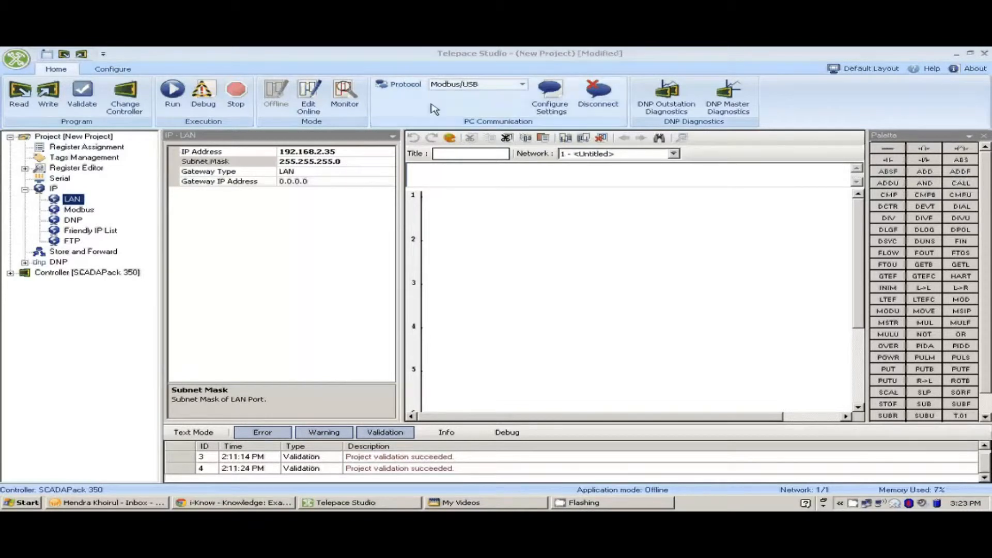
Switch PC communication to Modbus/TCP and, after checking the project's IP Modbus settings, accept station 1, host 192.168.2.35 and TCP port 502.
click(522, 84)
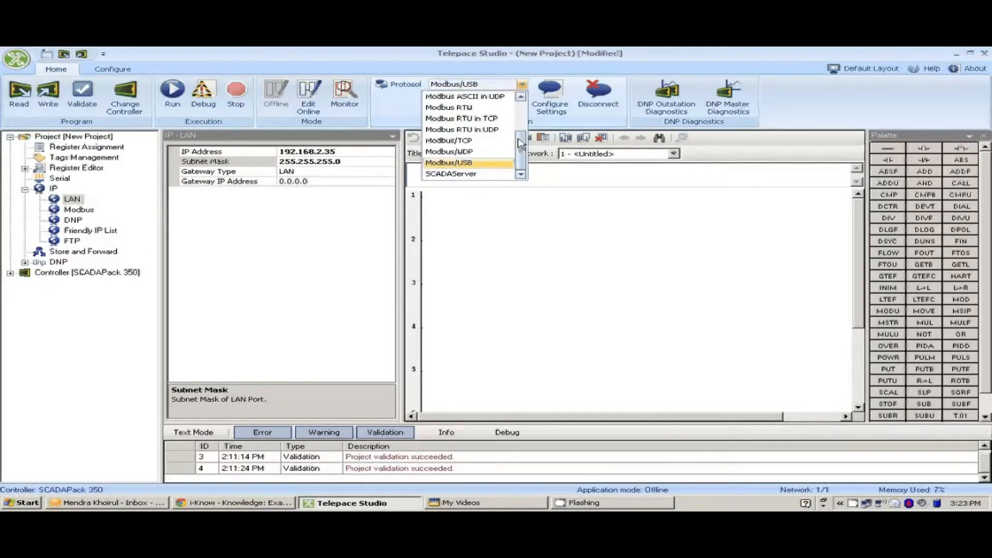
click(483, 141)
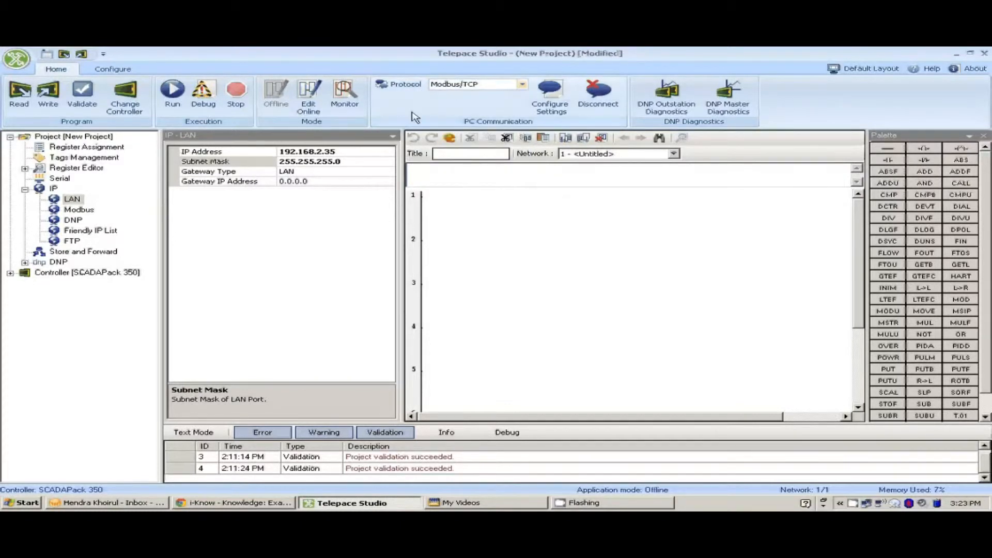
click(550, 103)
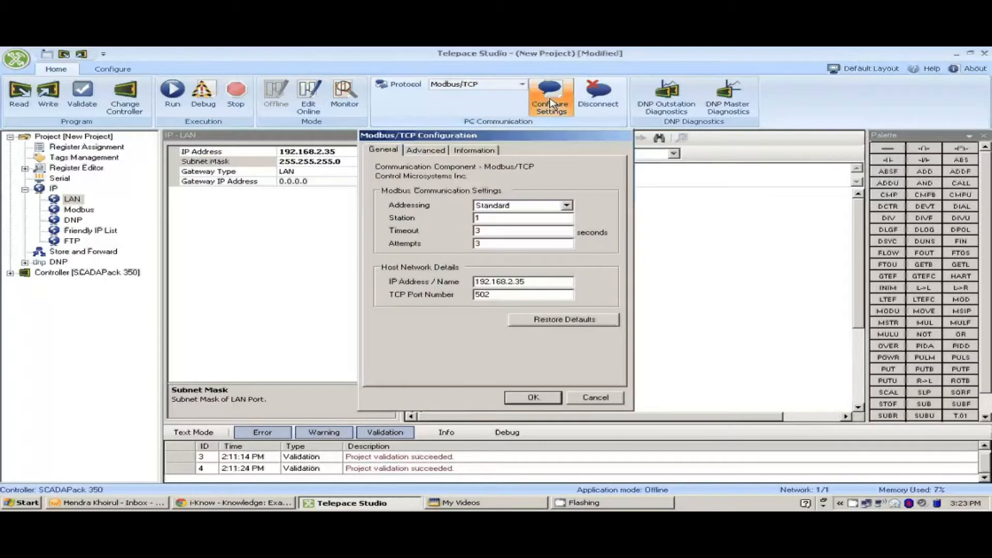
drag(494, 138, 654, 130)
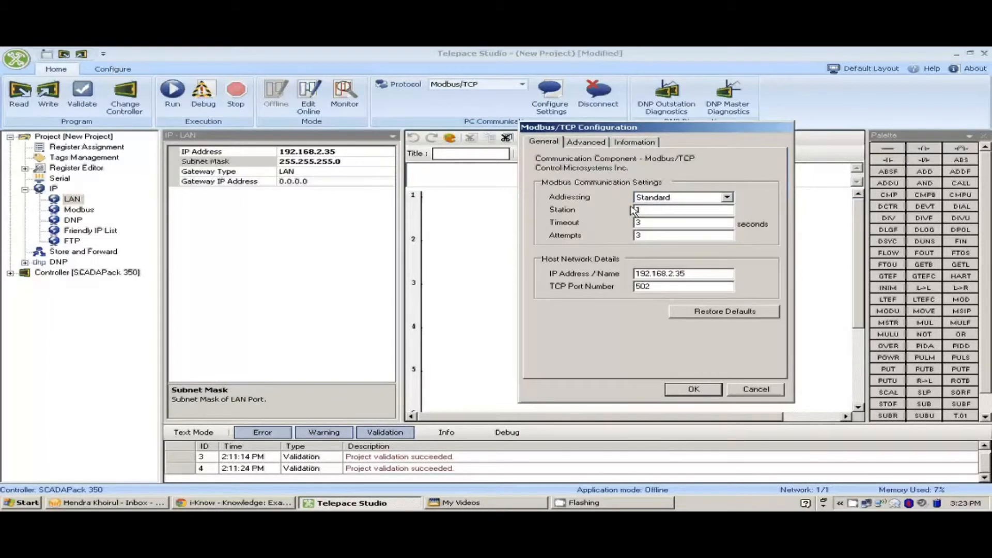
click(755, 389)
click(79, 210)
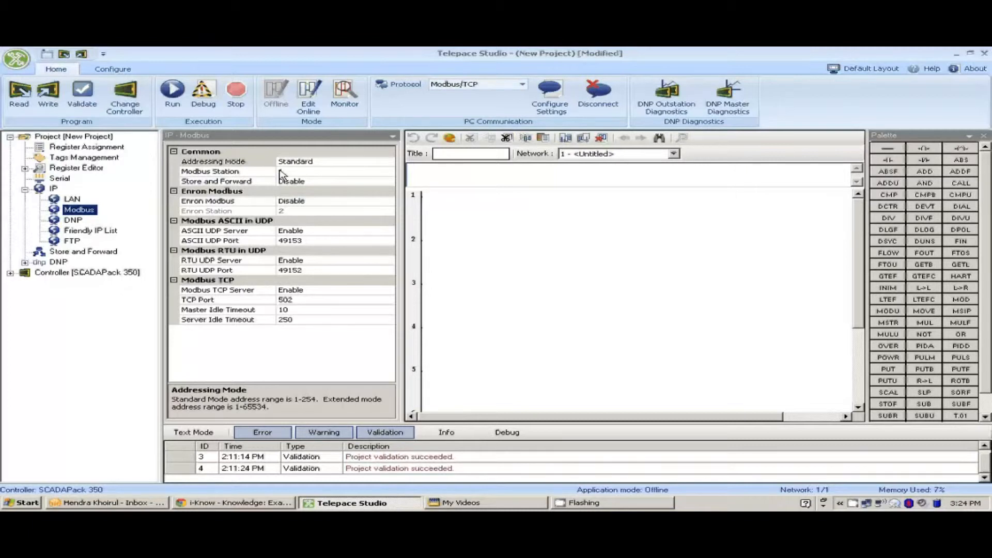
click(549, 118)
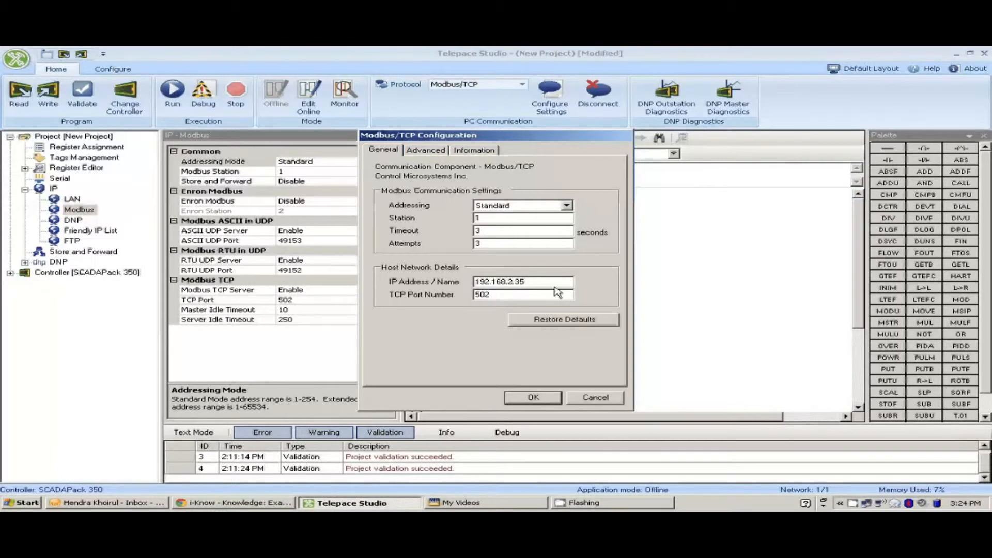
click(535, 398)
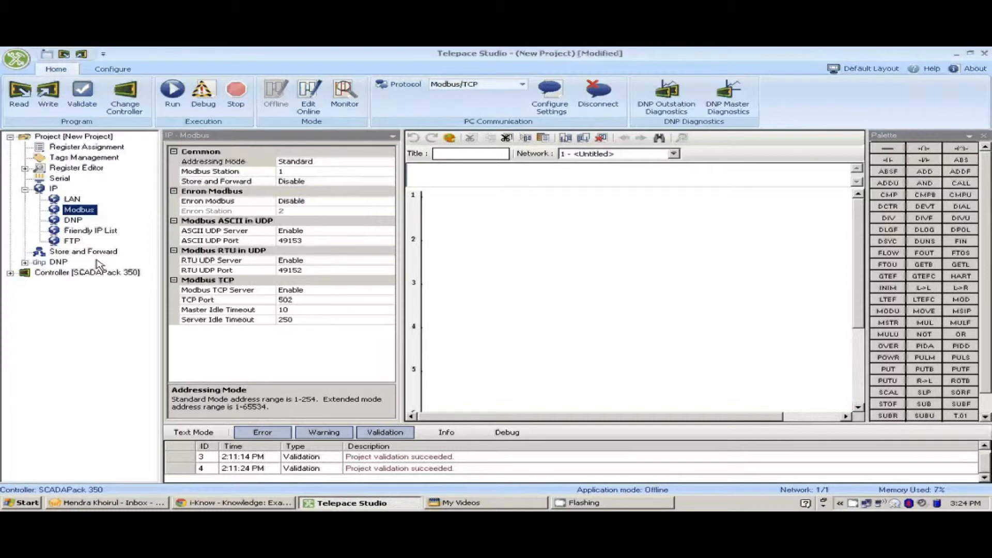
Refresh the controller's device information in the Firmware Loader to test the Modbus/TCP connection.
double_click(54, 273)
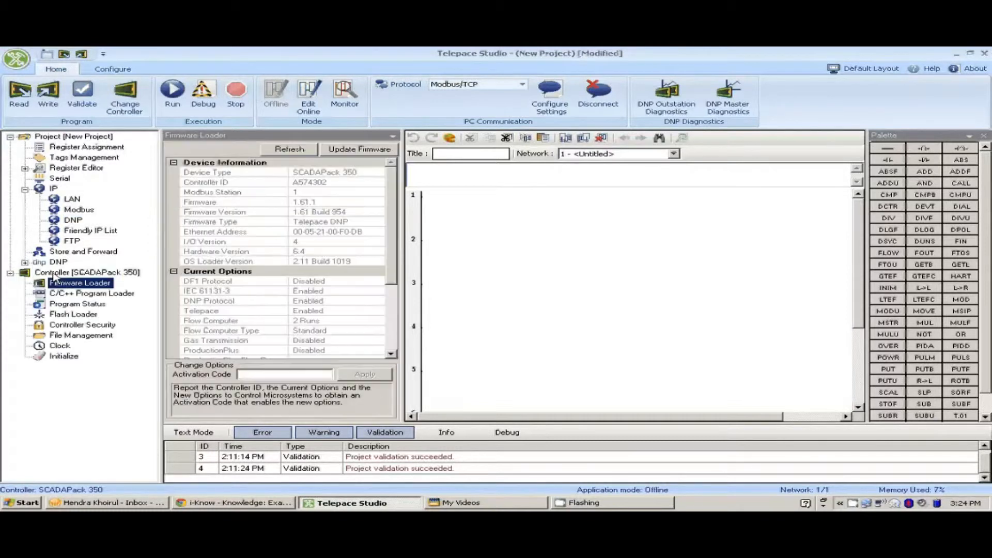
drag(402, 192, 423, 213)
click(306, 150)
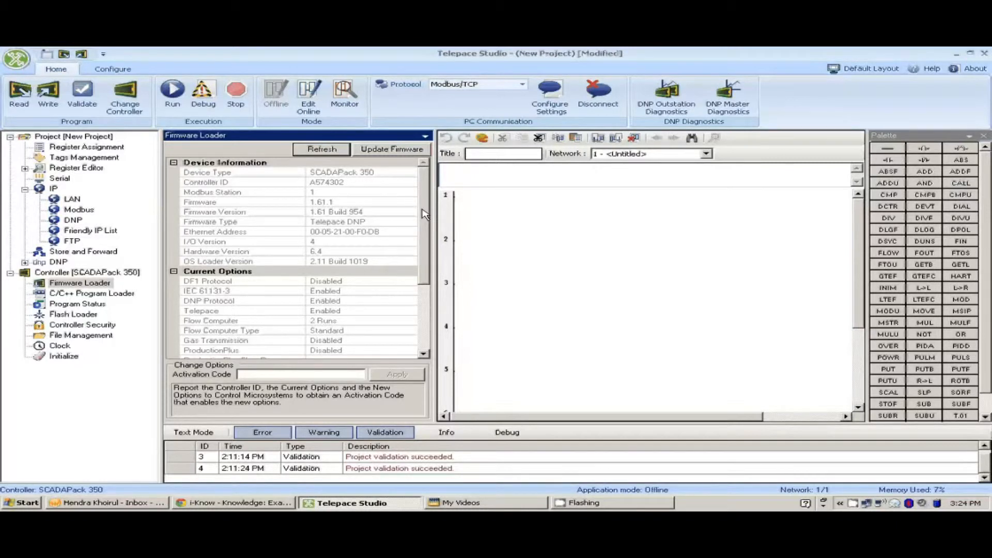
mouse_move(424, 214)
mouse_down()
mouse_move(424, 277)
mouse_move(423, 208)
mouse_up()
Replace the project's register assignment with the default one for the SCADAPack 350 5V/20mA Controller.
click(86, 146)
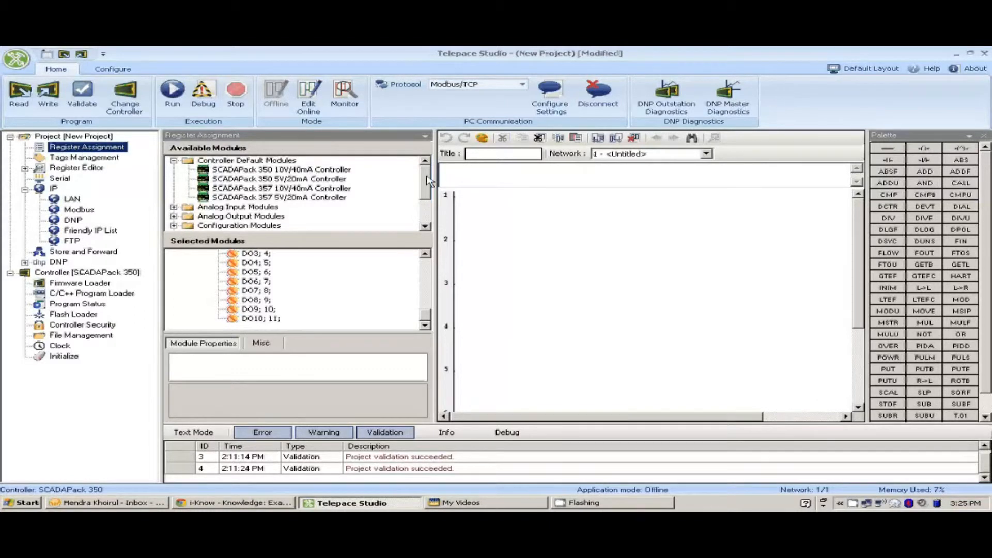
click(254, 161)
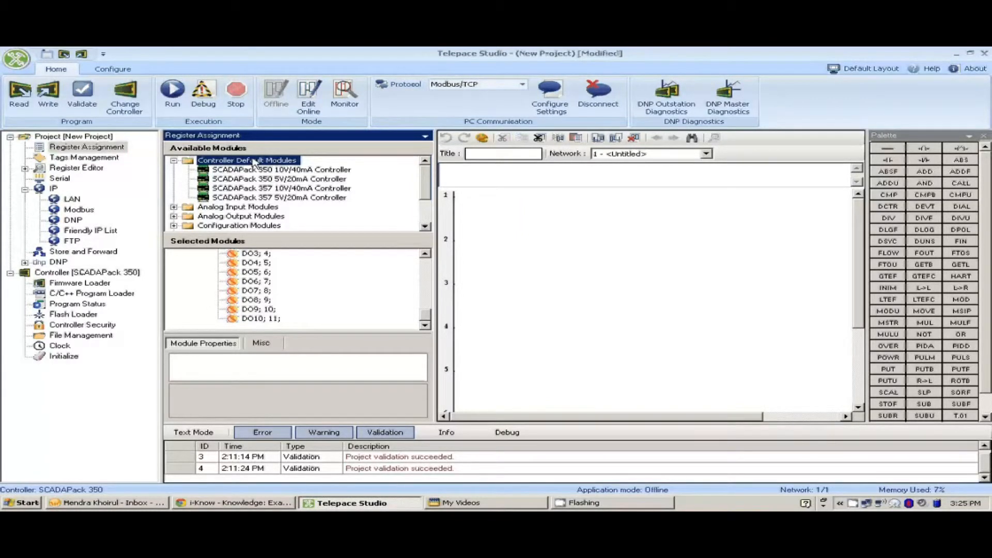
click(236, 181)
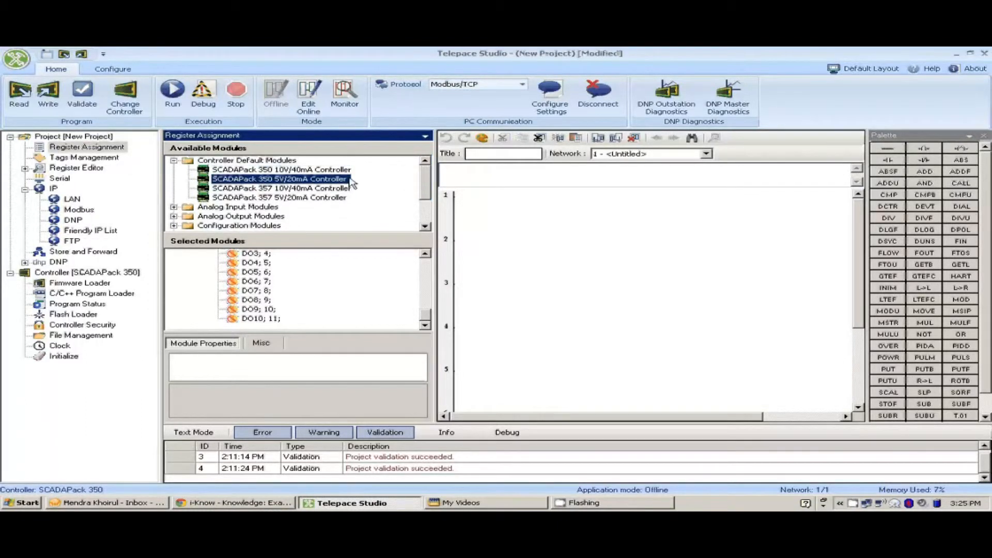
double_click(325, 181)
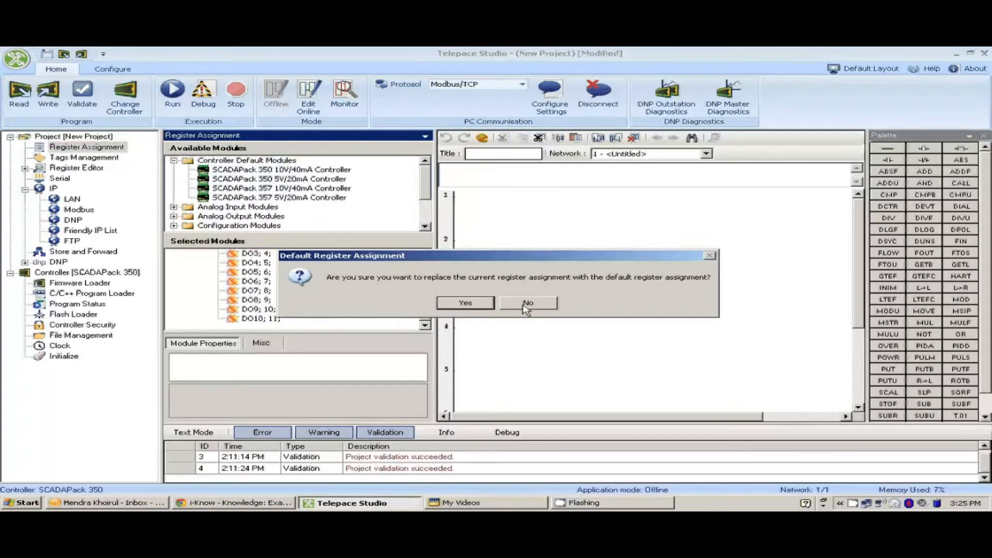
click(478, 304)
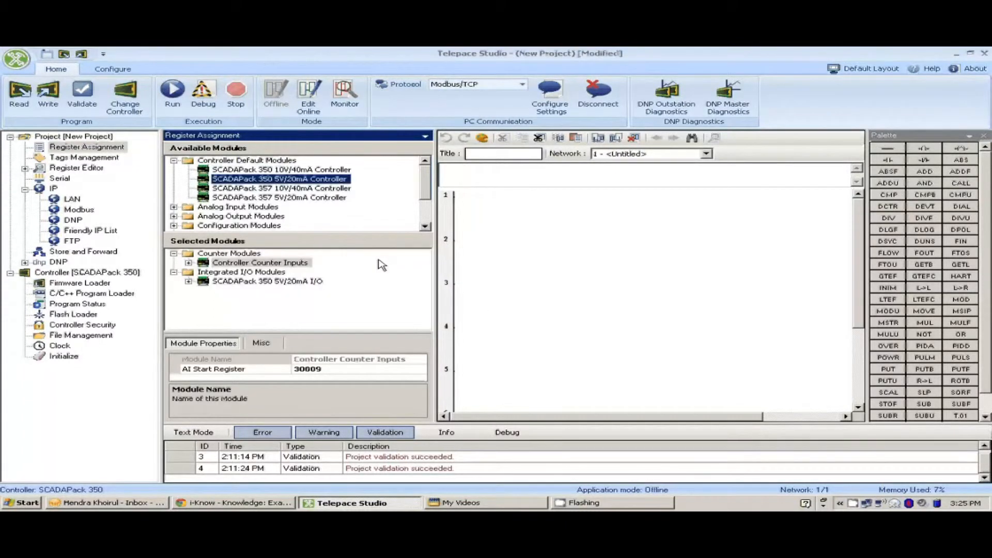
Examine the registers assigned to the counter inputs and to the SCADAPack 350 5V/20mA module's analog and digital inputs and outputs.
click(188, 263)
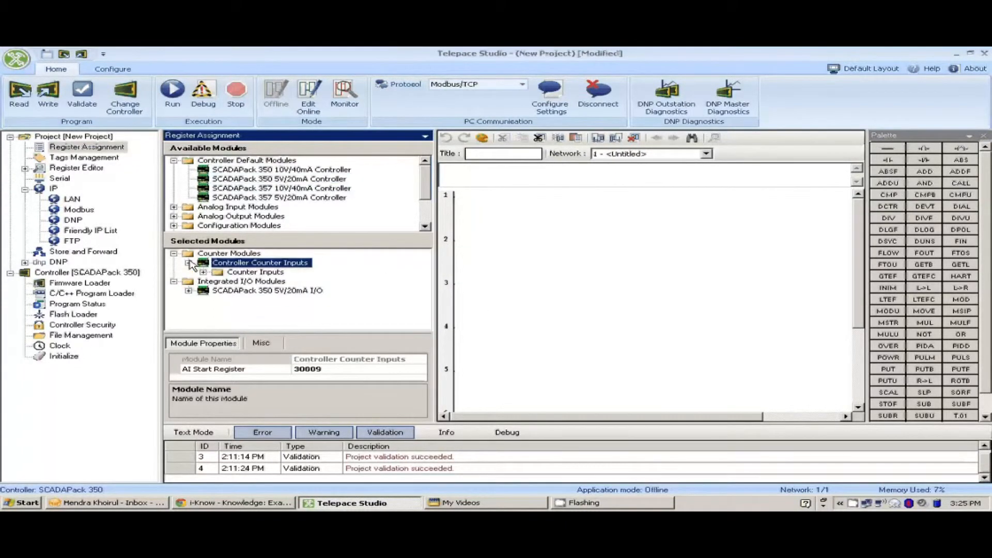
click(189, 291)
drag(428, 285, 424, 288)
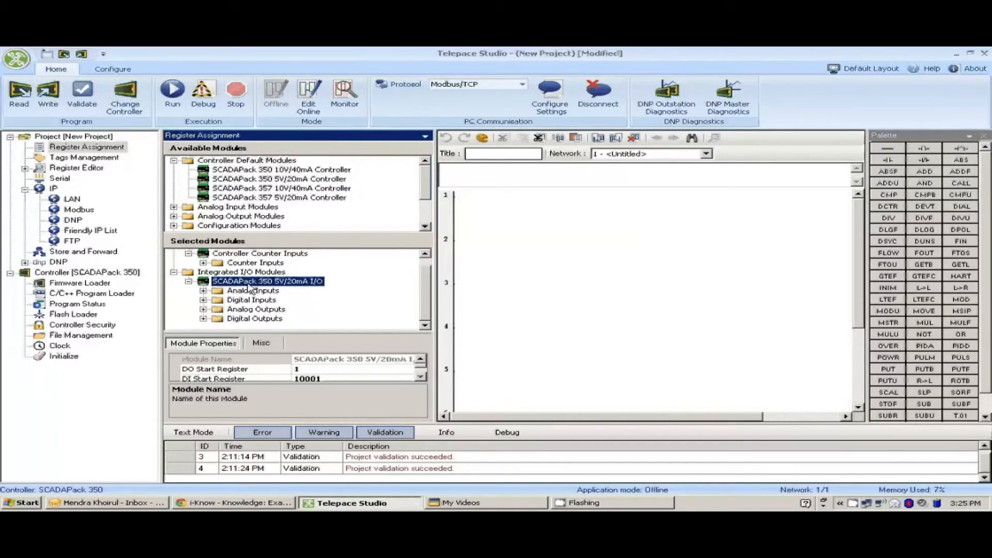
click(204, 295)
mouse_move(425, 288)
mouse_down()
mouse_move(424, 279)
mouse_move(424, 300)
mouse_up()
click(203, 310)
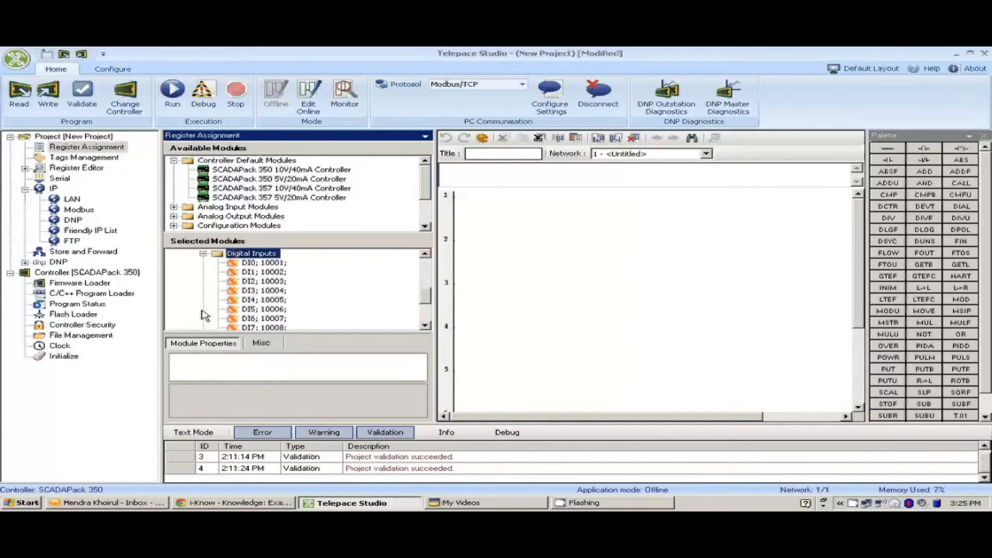
drag(427, 303, 432, 307)
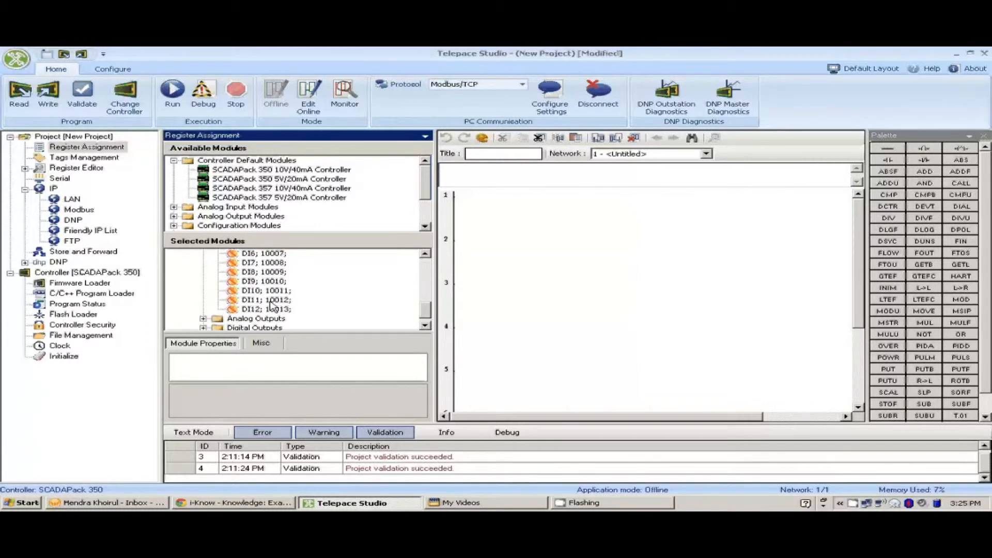
click(204, 322)
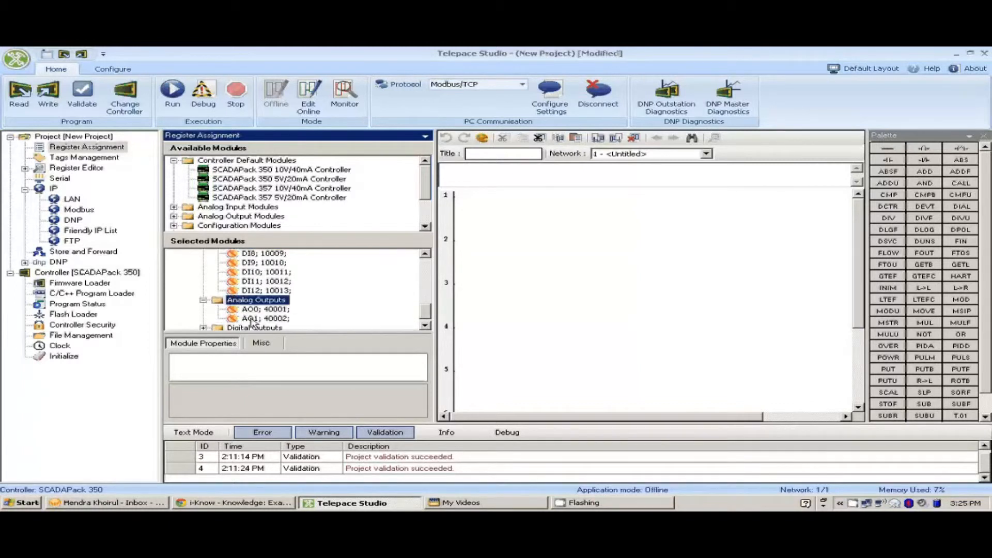
click(426, 324)
double_click(216, 320)
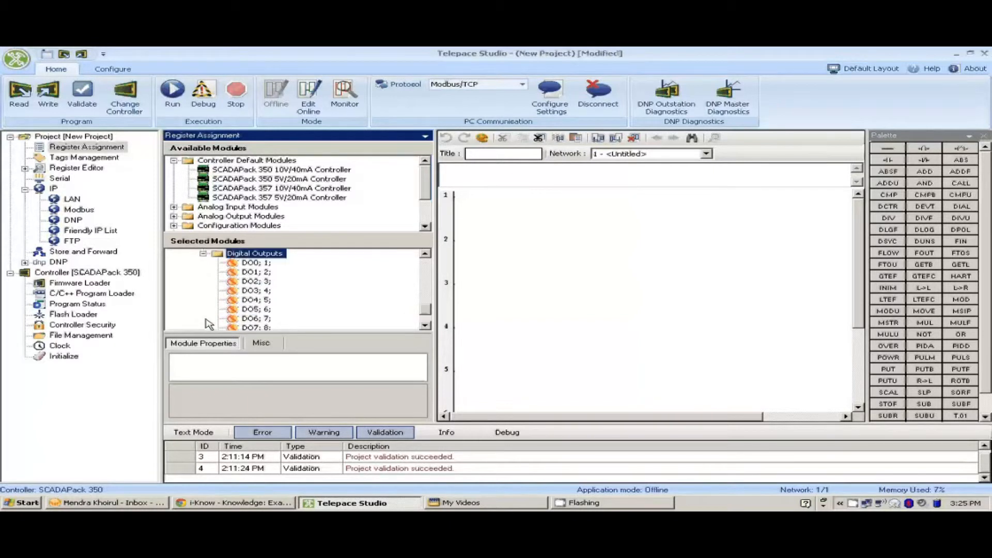
drag(425, 315, 425, 266)
click(266, 272)
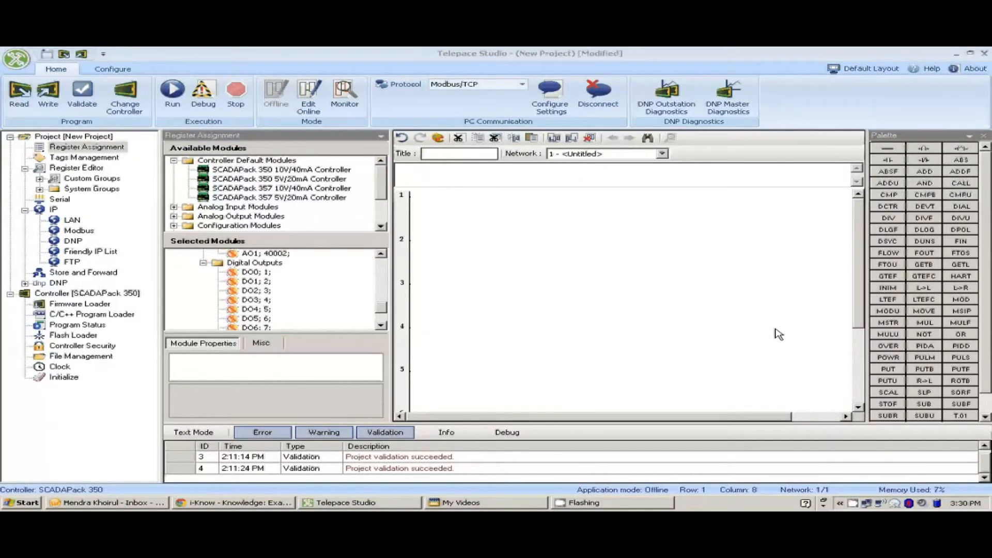
click(383, 180)
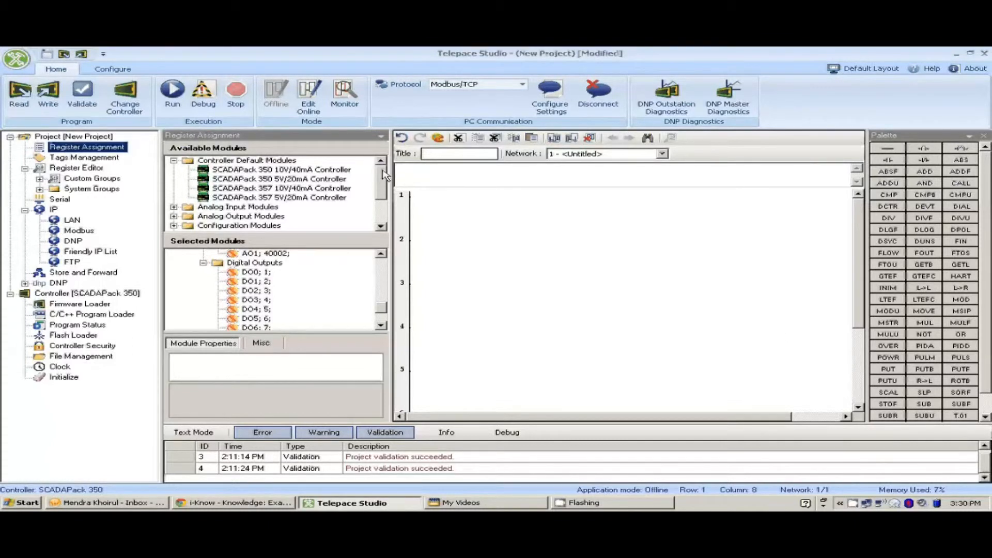
Review the serial port properties of com1, com2 and com3, ending on com1.
click(58, 200)
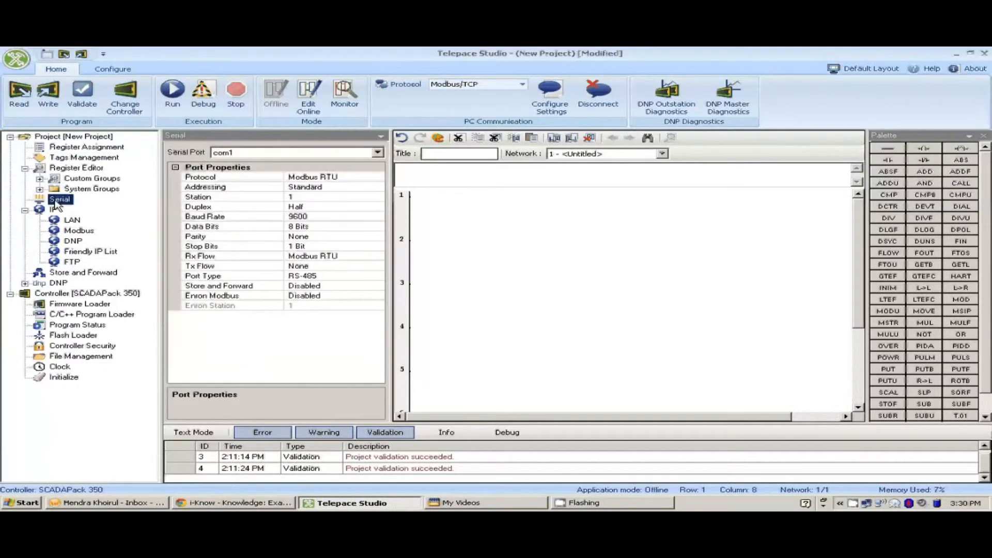
click(378, 153)
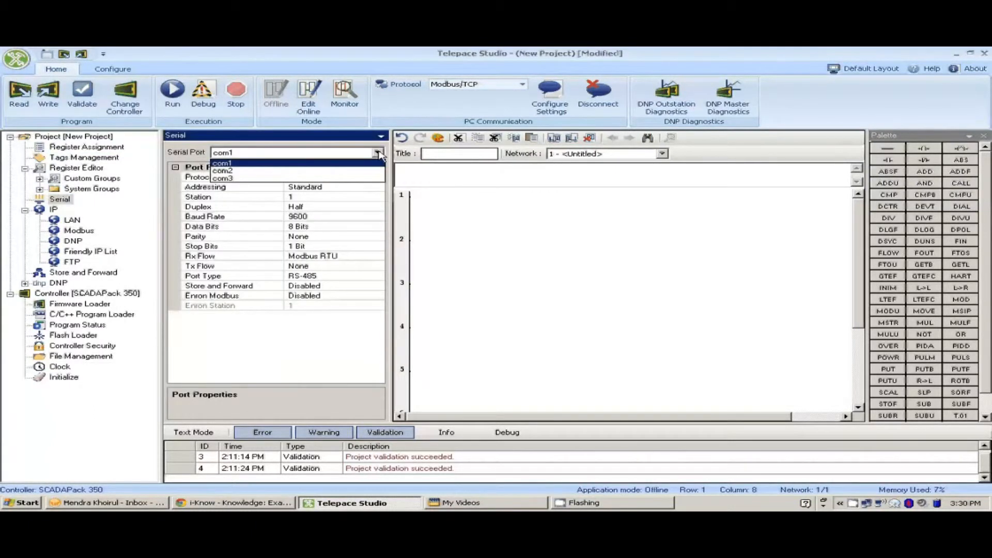
click(310, 141)
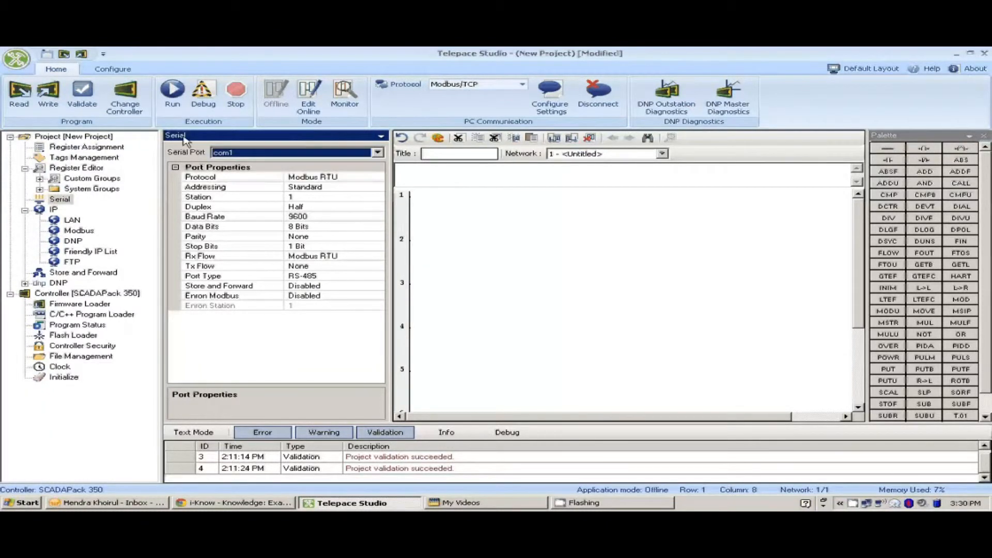
click(73, 199)
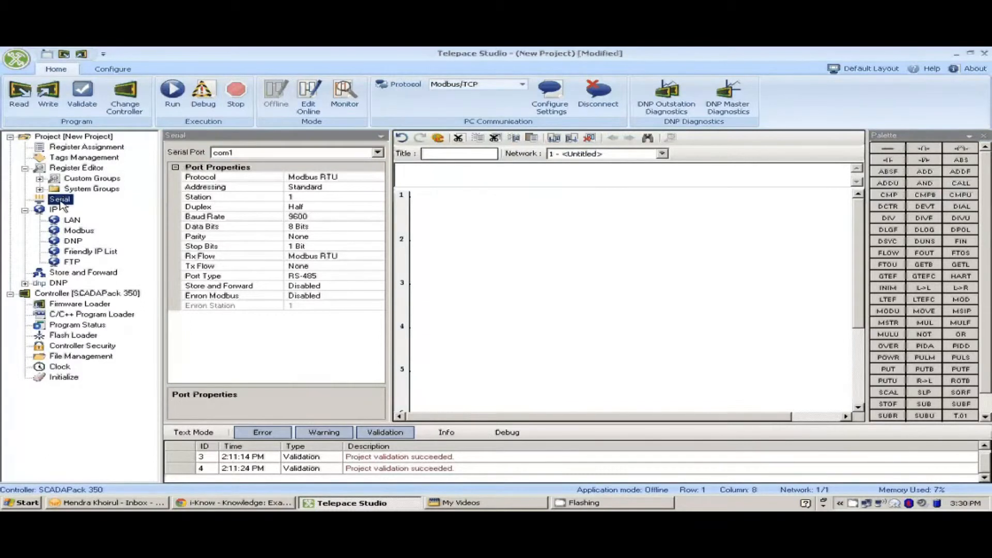
click(377, 152)
click(364, 172)
click(377, 153)
click(367, 177)
click(378, 152)
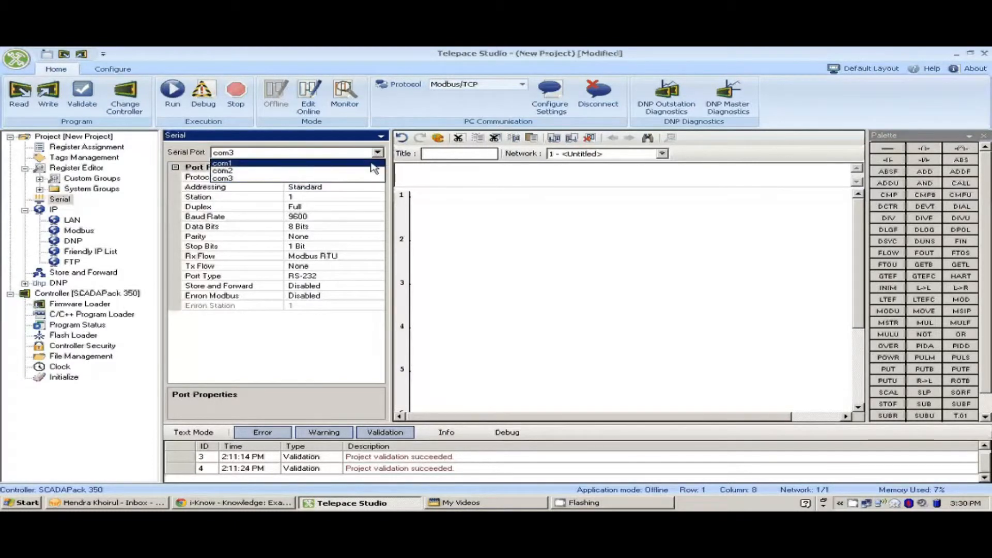
click(371, 164)
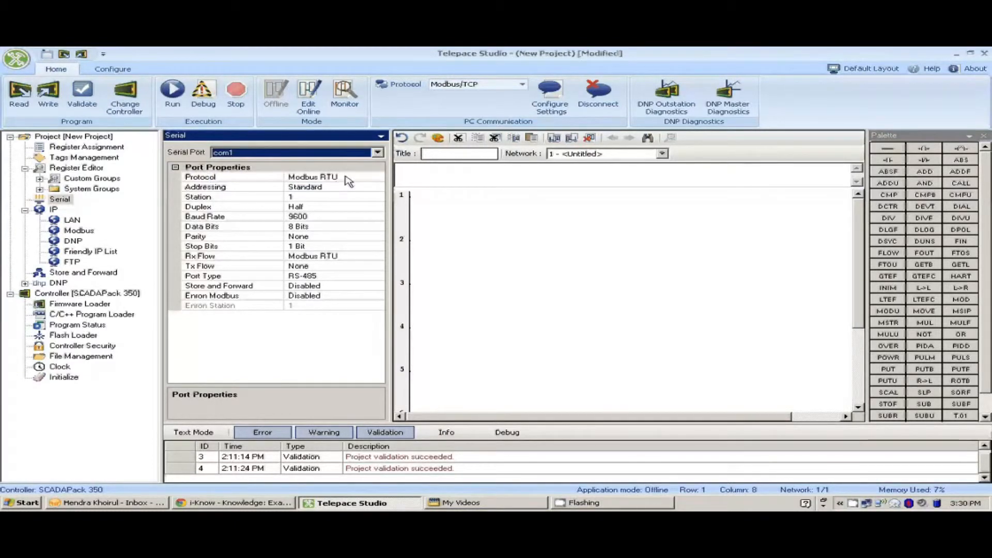
Examine com1's available protocols and its station, port type, store and forward, flow control and parity settings.
click(348, 178)
click(379, 177)
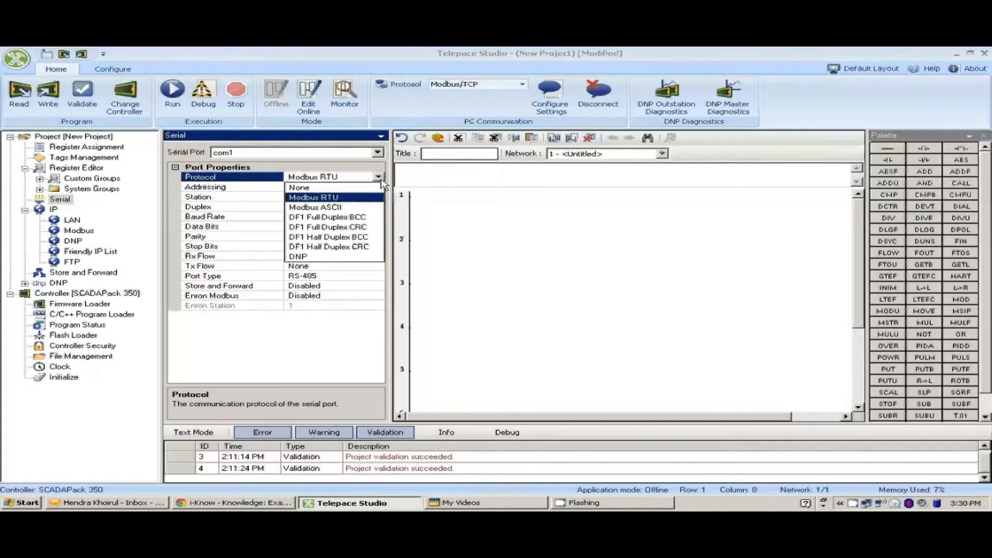
click(345, 136)
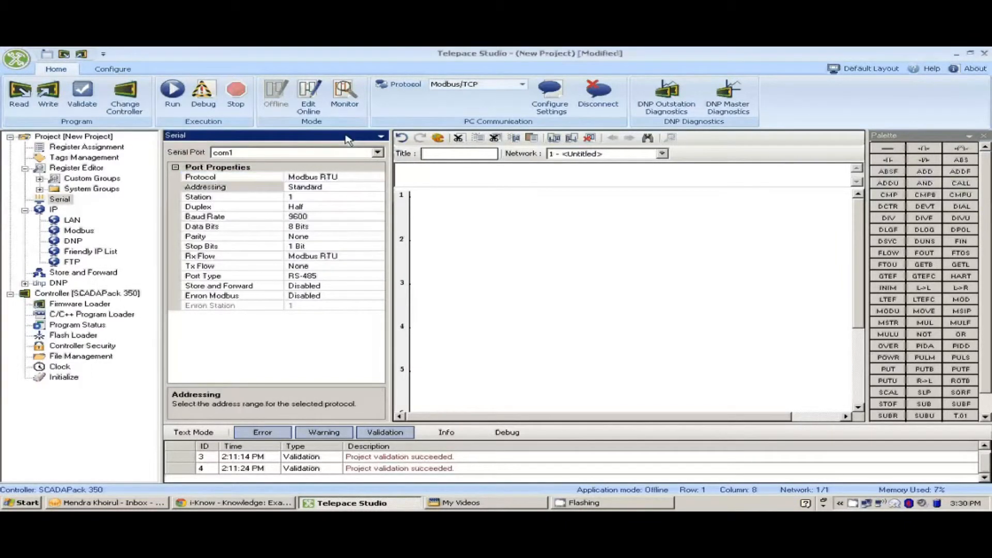
click(311, 200)
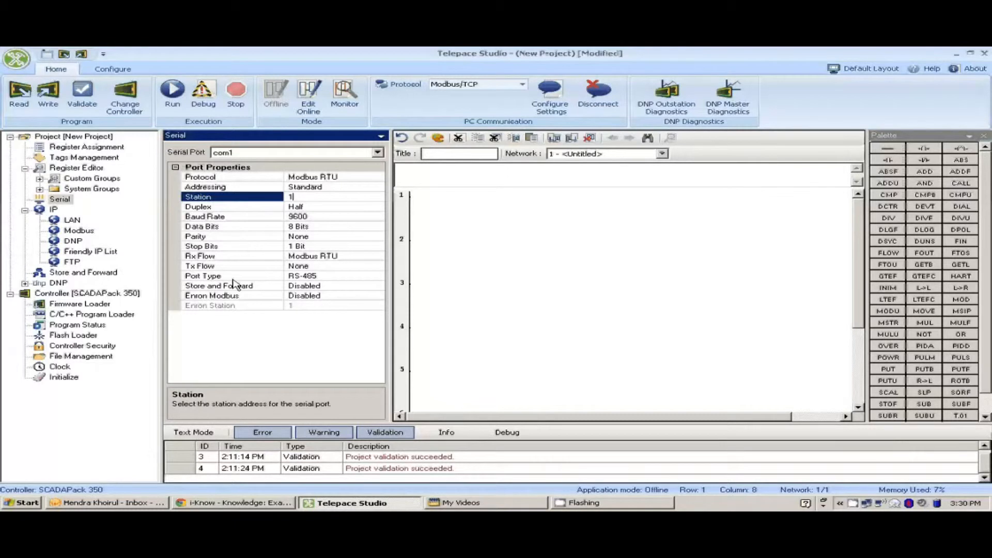
click(328, 279)
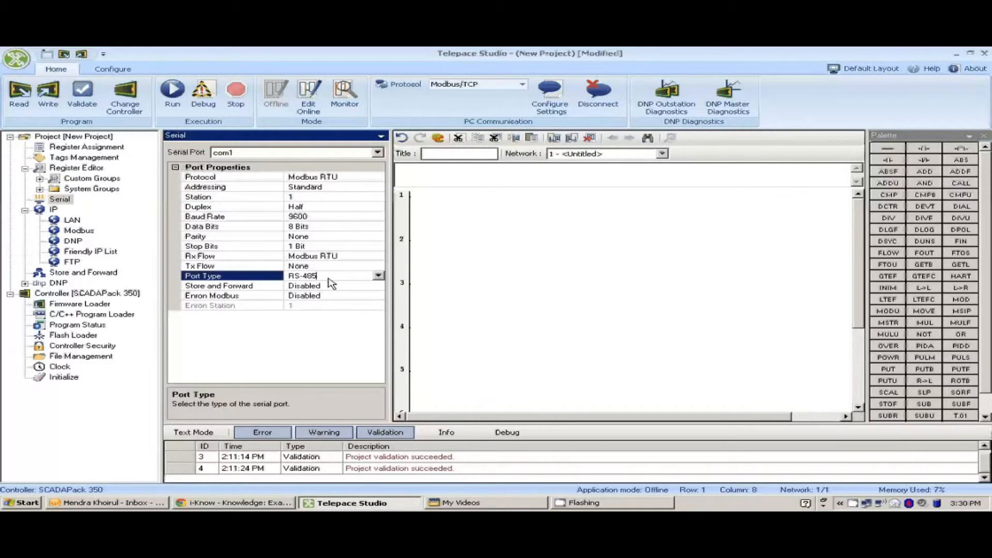
click(379, 276)
click(380, 282)
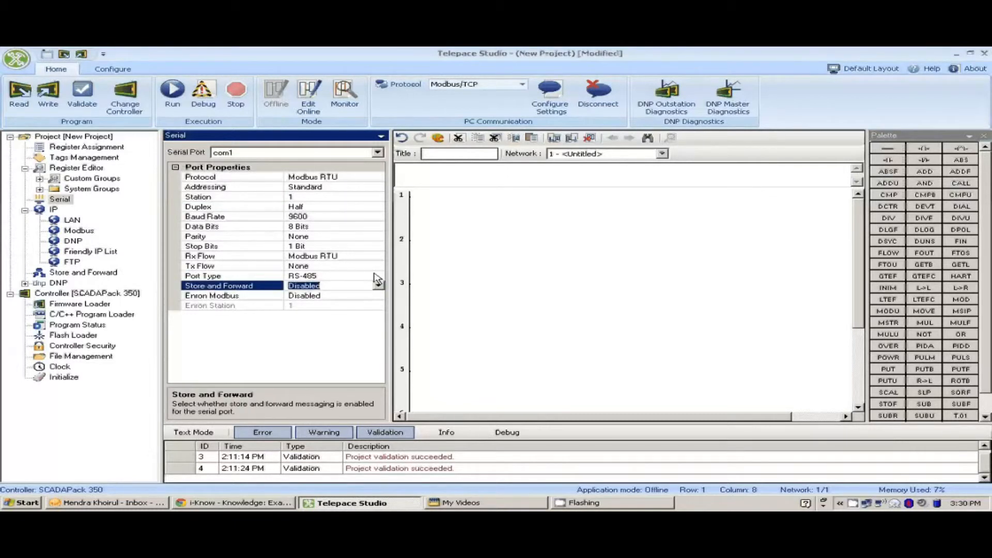
click(376, 275)
click(234, 267)
click(222, 257)
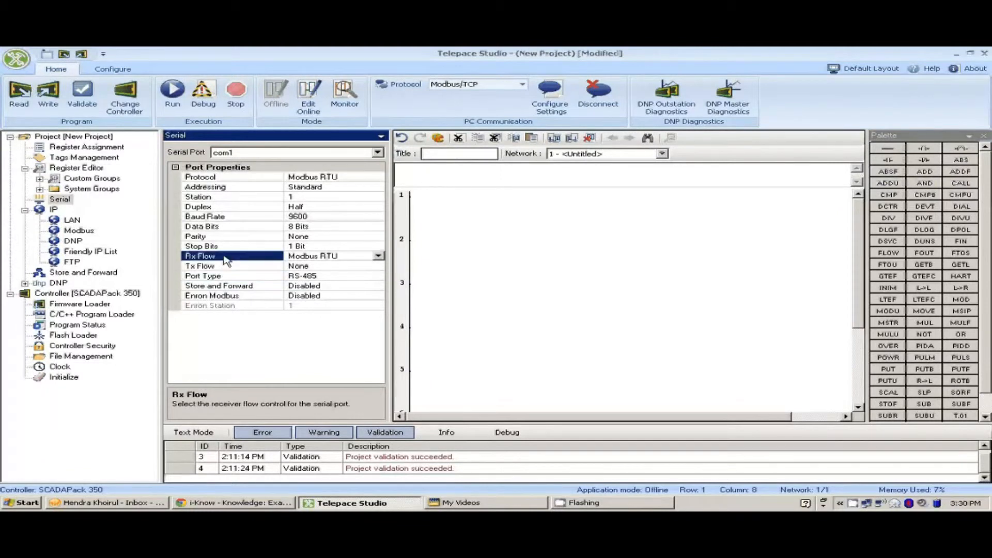
click(215, 240)
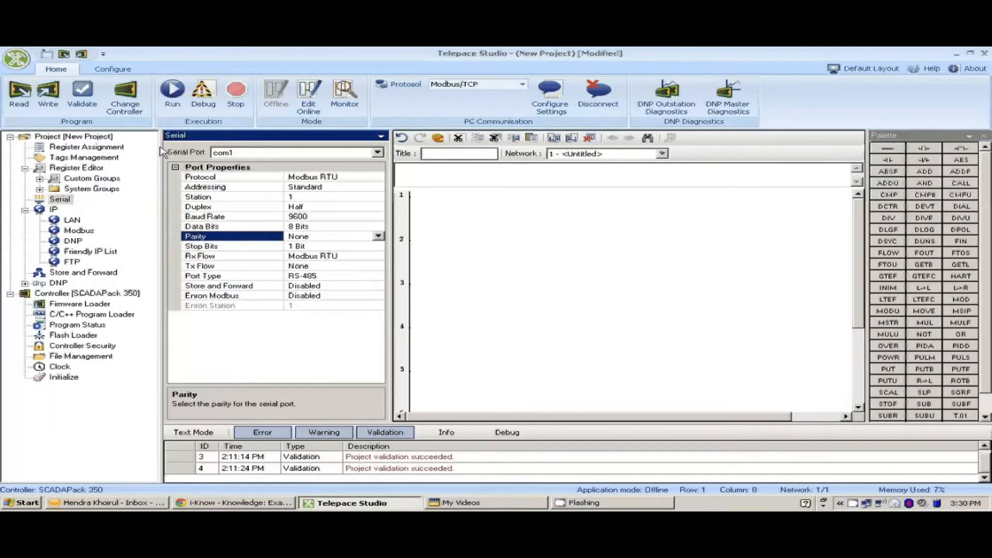
Place a normally open contact in row 1, column 1, and a coil in row 1, column 9, of the ladder network.
drag(160, 148, 162, 147)
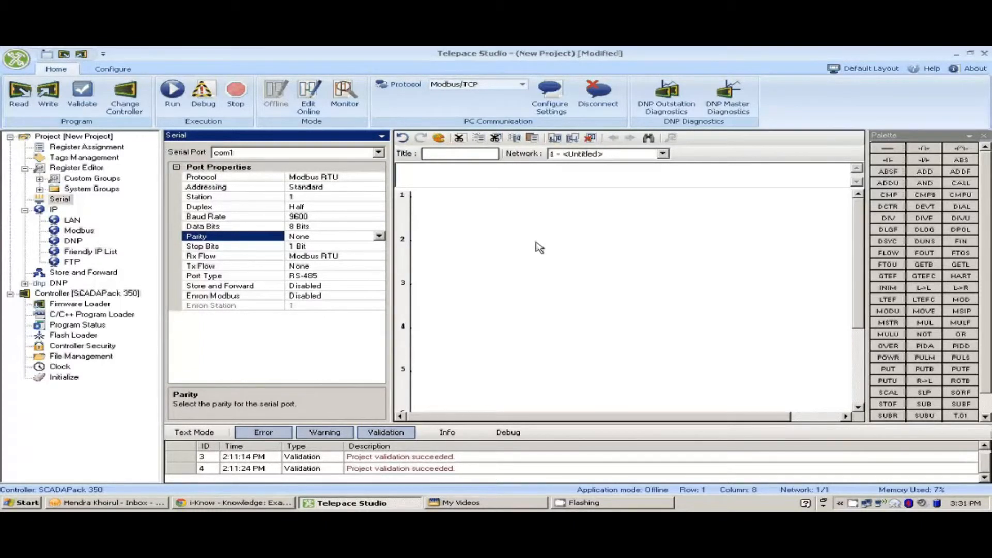
drag(670, 418, 706, 422)
click(888, 161)
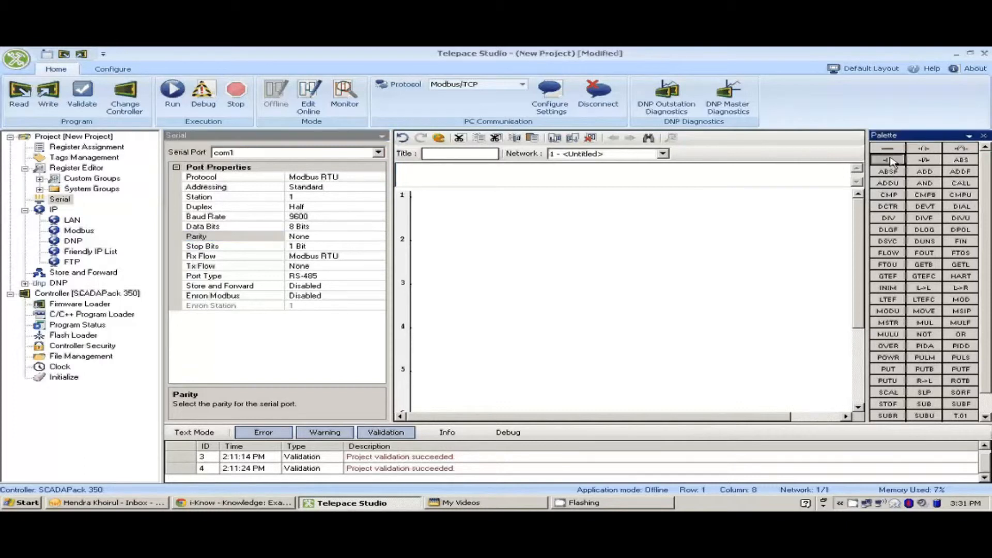
click(448, 227)
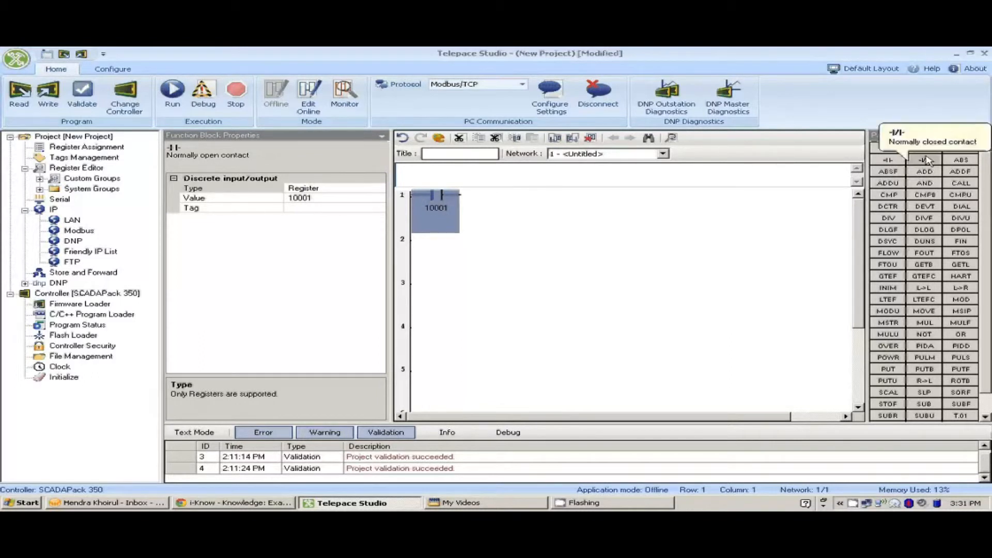
drag(924, 149, 826, 206)
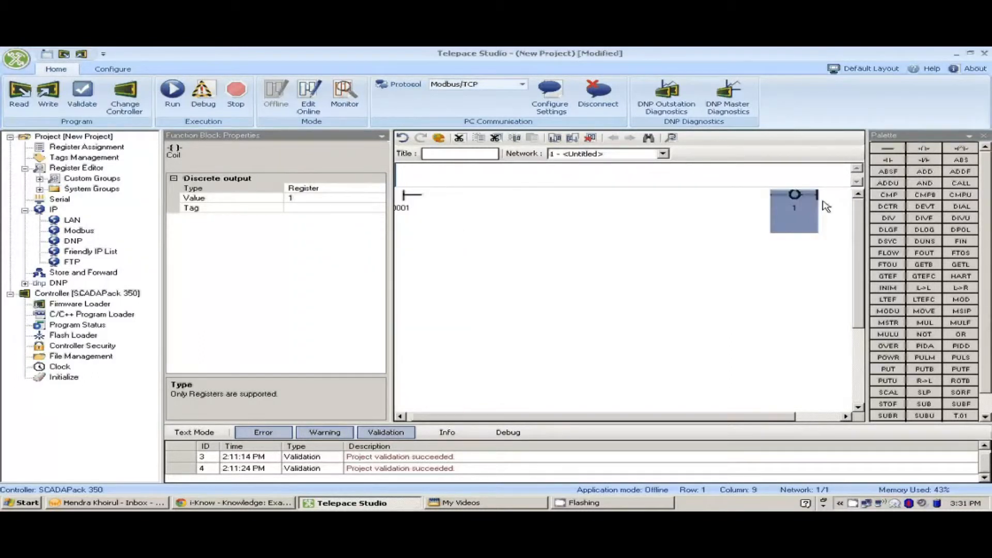
drag(729, 416, 689, 426)
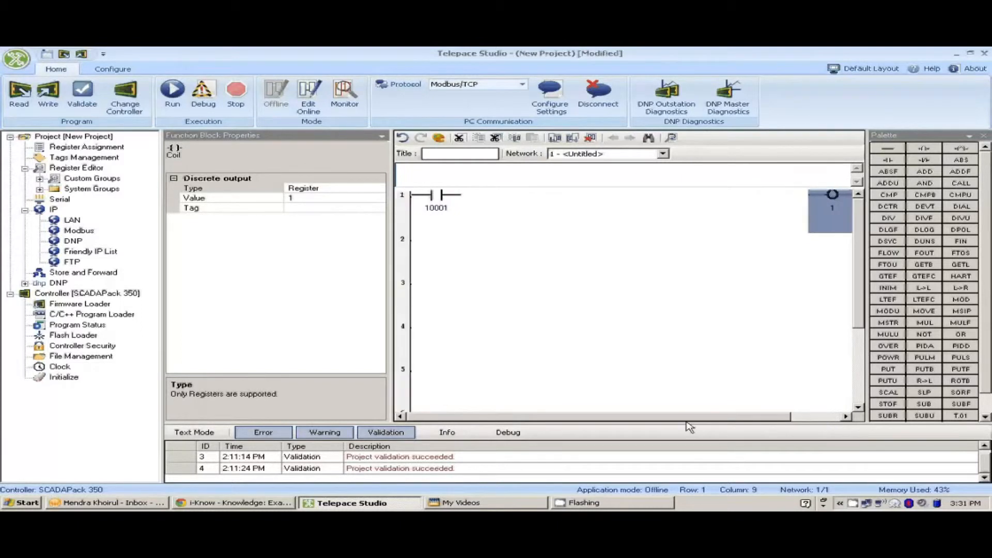
Connect the contact to the coil with horizontal shunts in columns 2 to 8 of row 1.
click(482, 198)
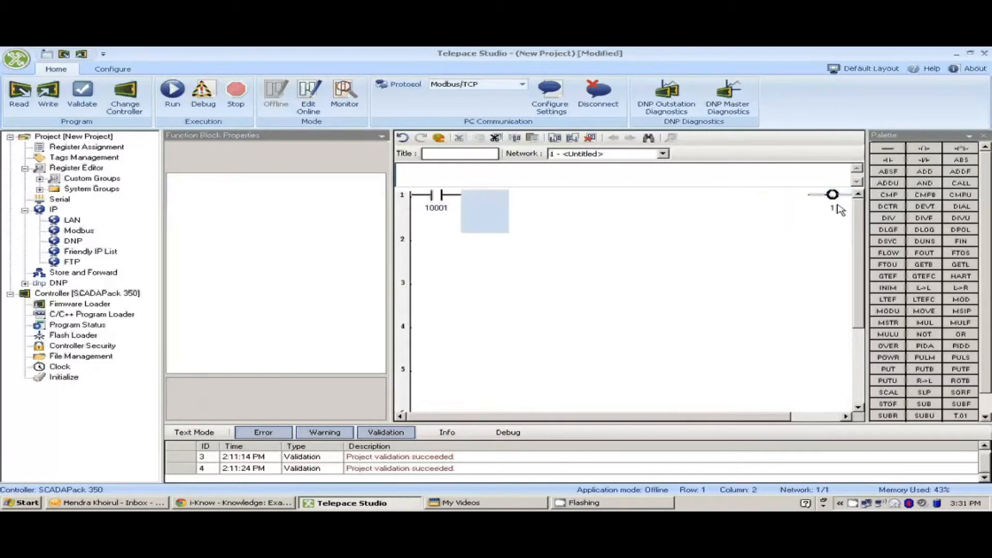
click(879, 151)
drag(887, 149, 508, 203)
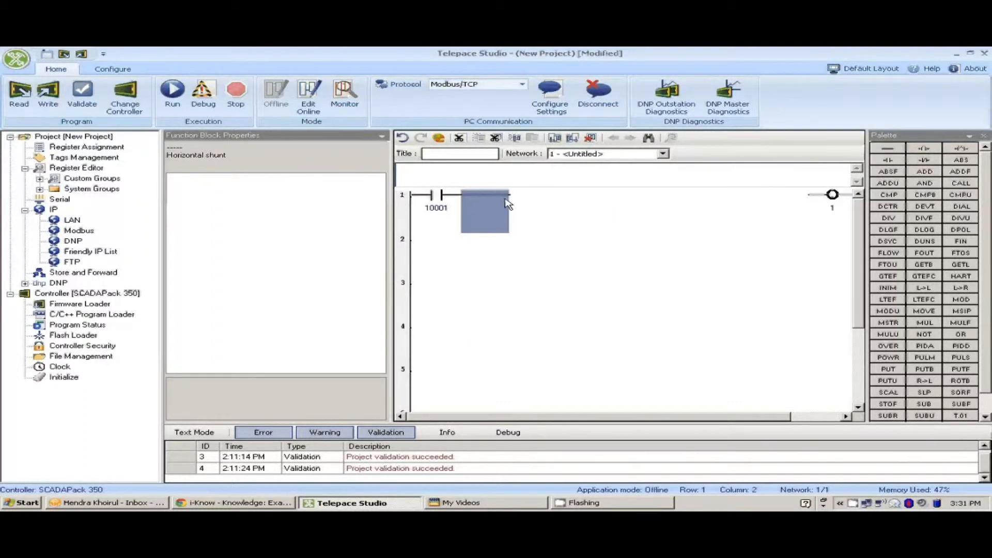
click(524, 204)
key(ctrl+v)
click(578, 202)
key(ctrl+v)
click(622, 199)
key(ctrl+v)
click(688, 200)
key(ctrl+v)
click(744, 202)
key(ctrl+v)
click(781, 202)
key(ctrl+v)
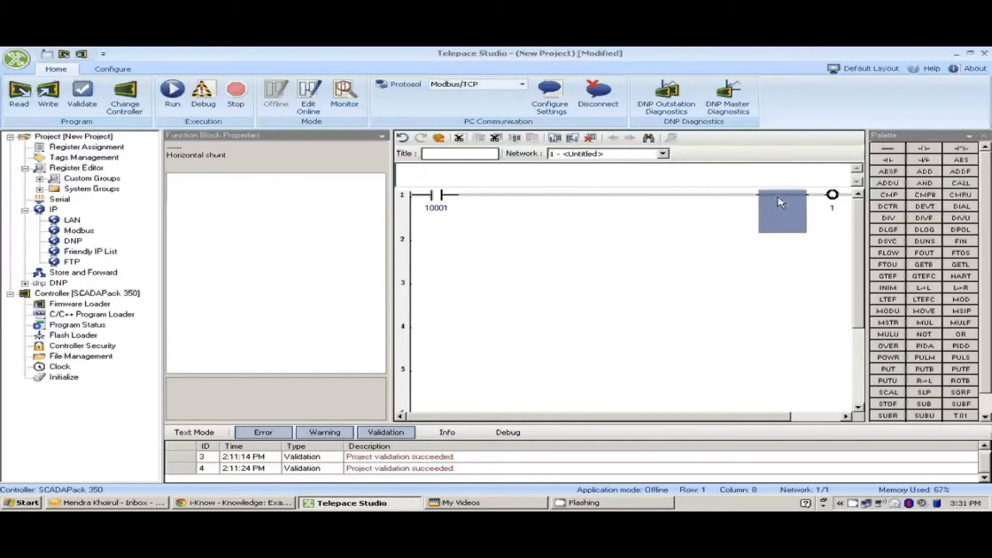
Check the register assignment, then validate the ladder program and write it to the controller.
click(83, 147)
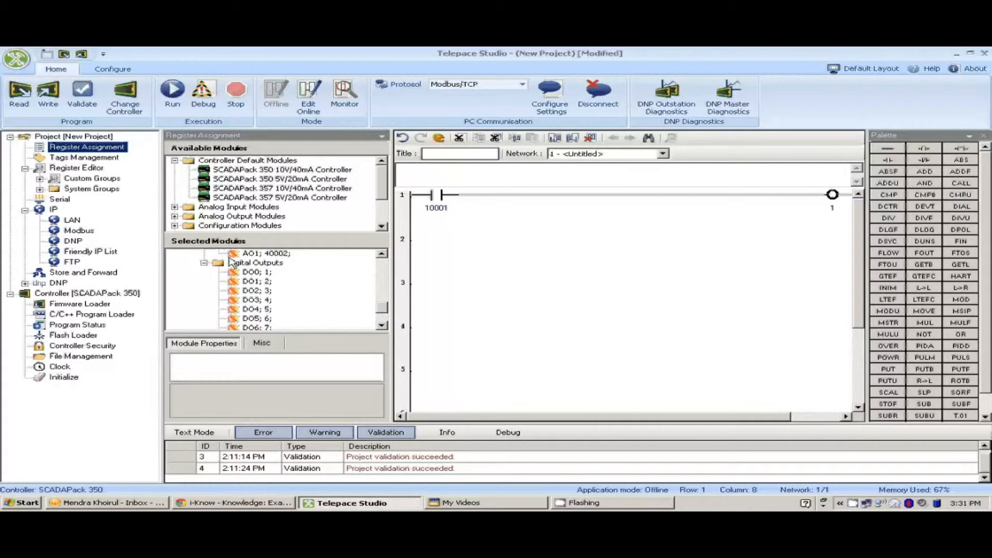
click(60, 201)
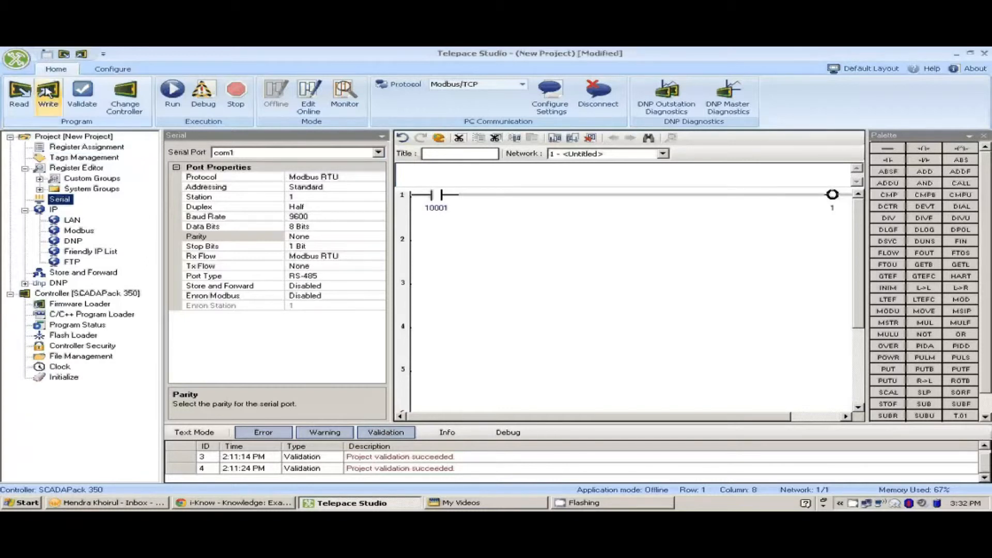
click(84, 98)
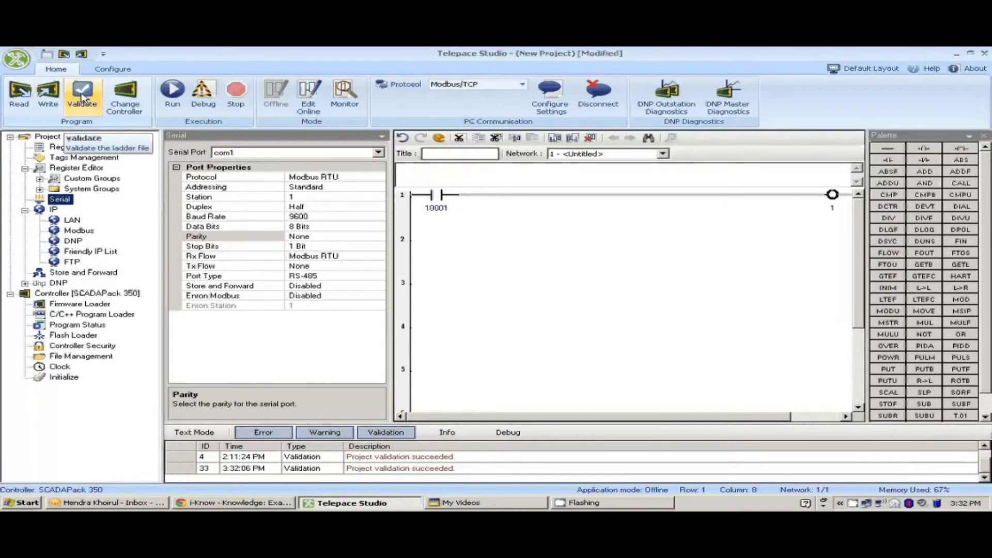
click(48, 93)
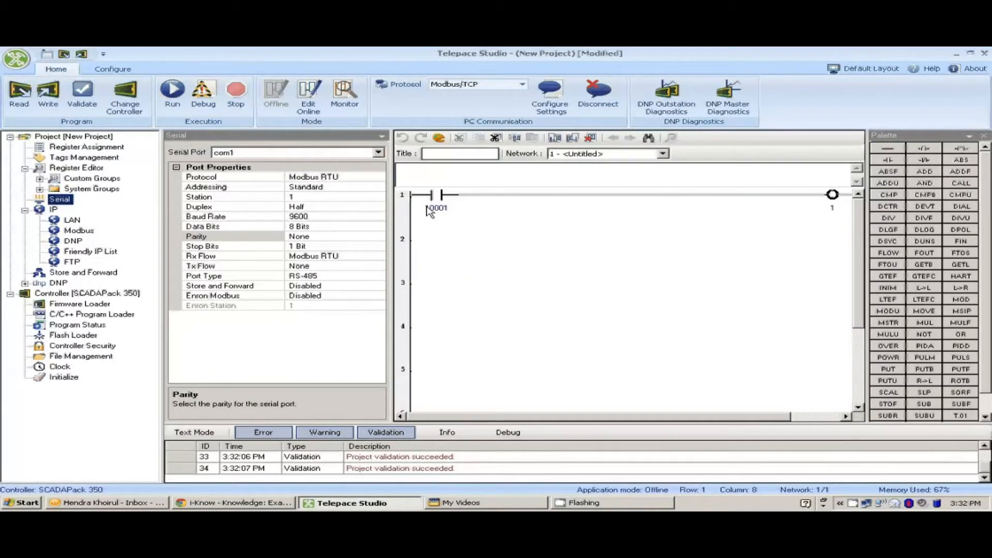
Start monitoring the ladder program online and switch the controller's ladder scan to DEBUG.
click(346, 99)
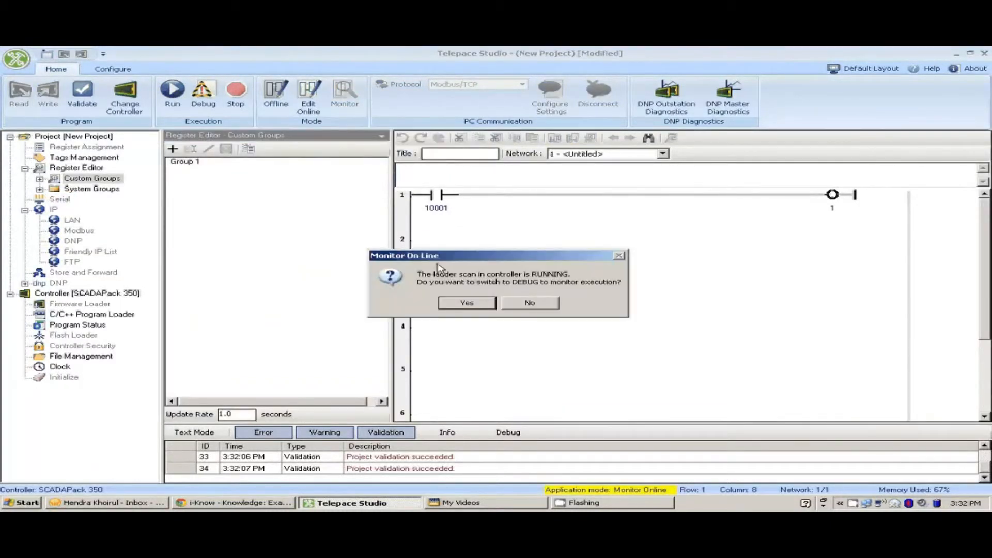
drag(443, 257, 572, 239)
click(596, 282)
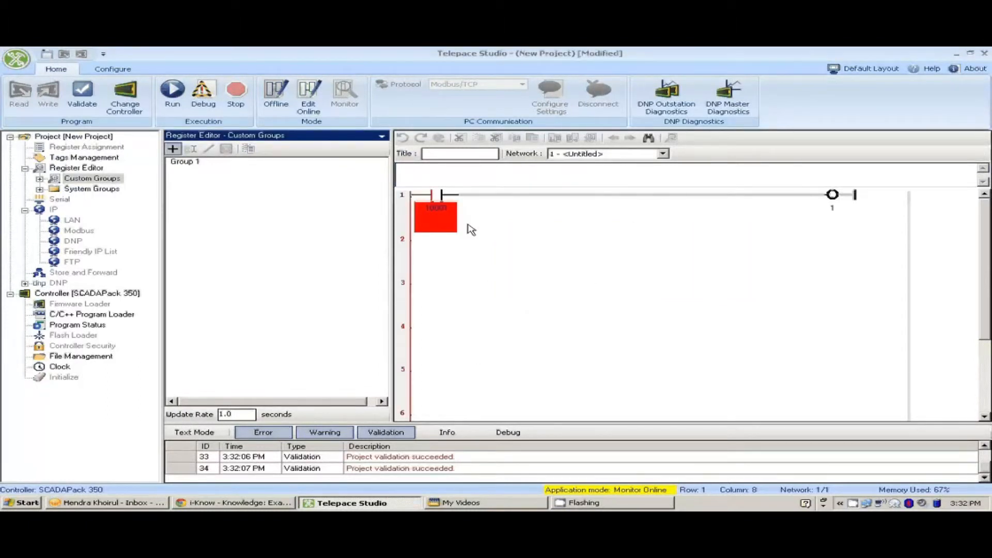
Examine the live states of contact 10001 and coil 1 in row 1.
click(838, 203)
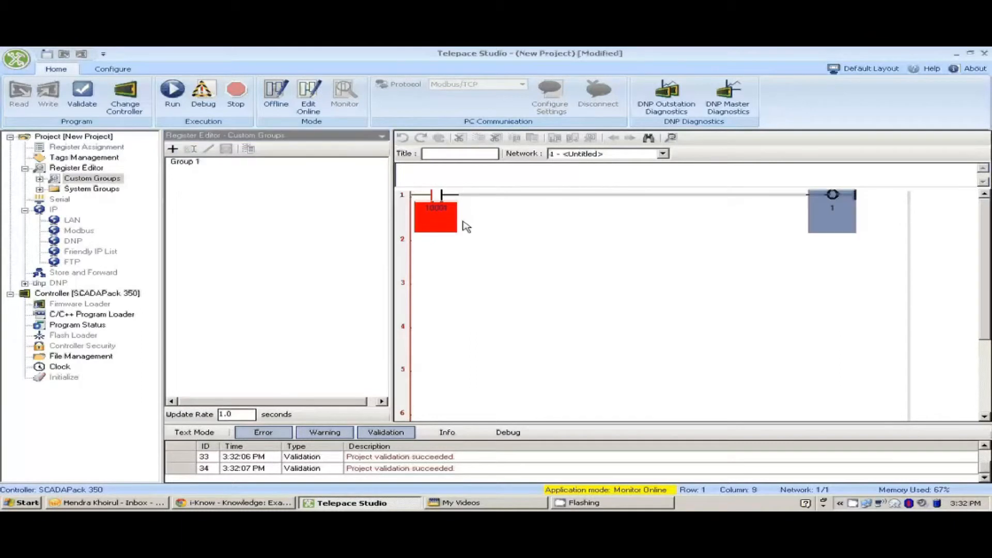
click(438, 213)
click(830, 199)
click(442, 209)
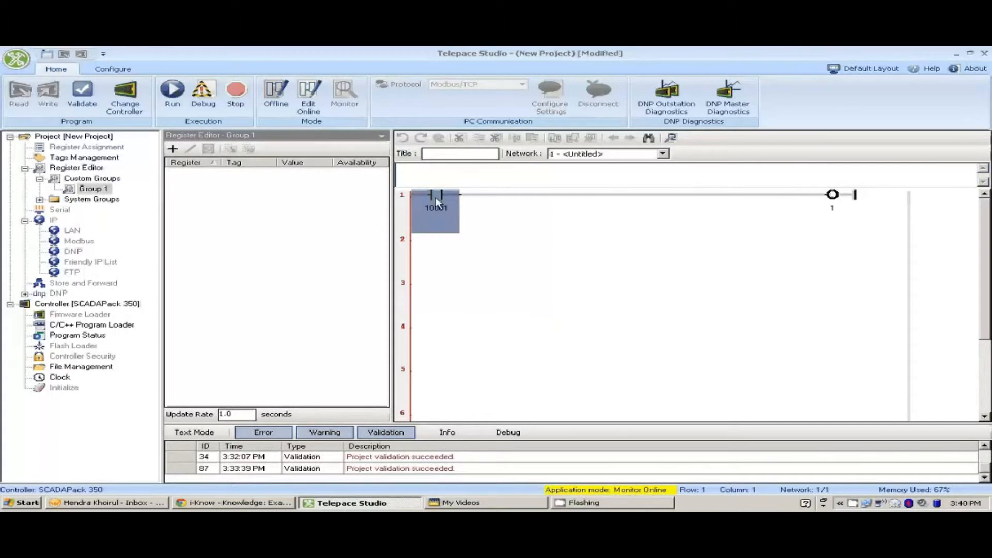
click(832, 204)
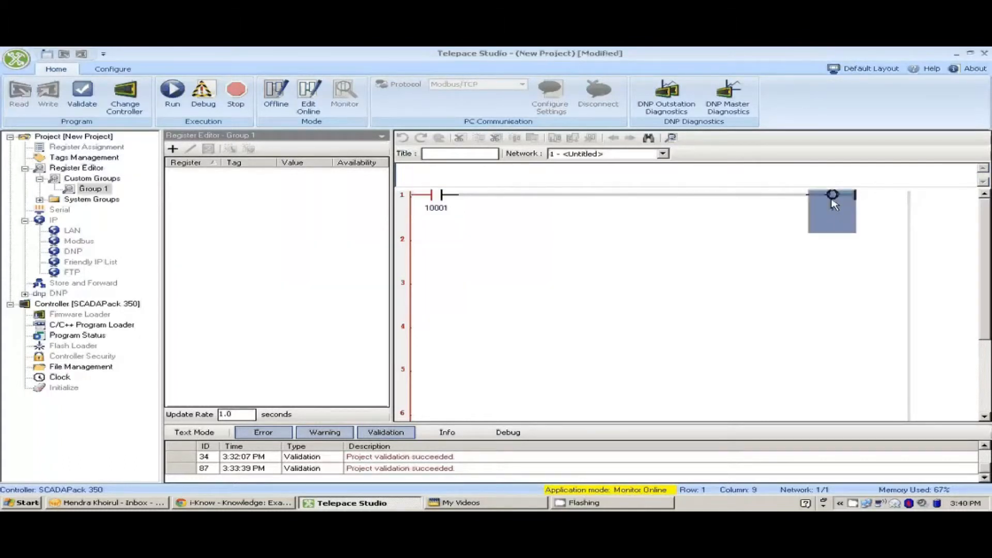
click(439, 202)
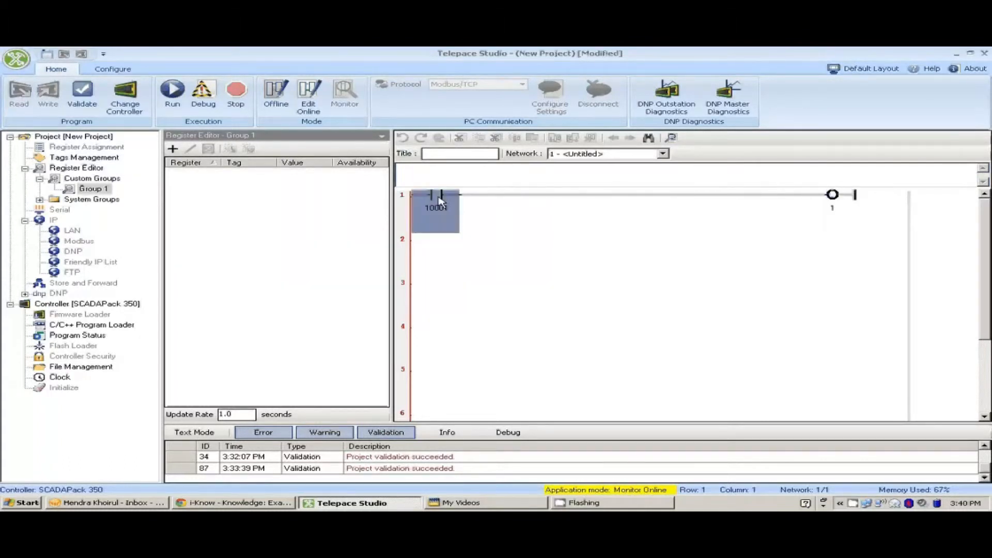
click(832, 196)
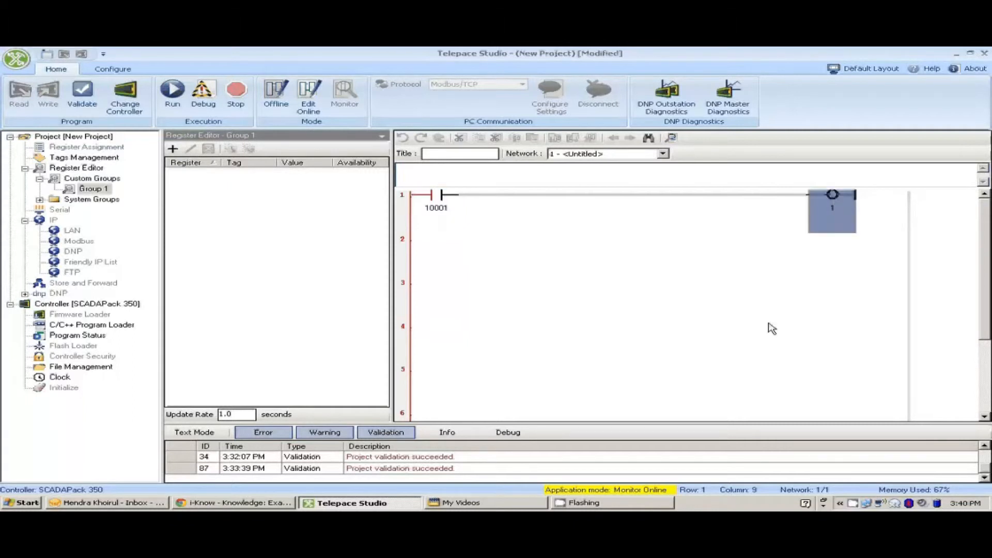
click(440, 201)
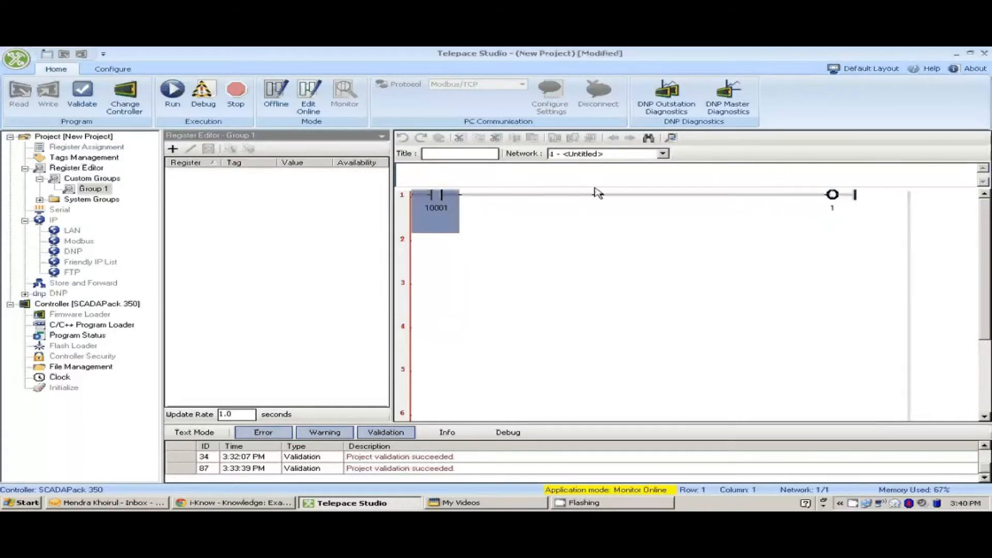
click(830, 200)
click(439, 204)
click(822, 201)
click(435, 205)
Monitor contact 10001 by adding it to the existing register group Group 1.
right_click(440, 204)
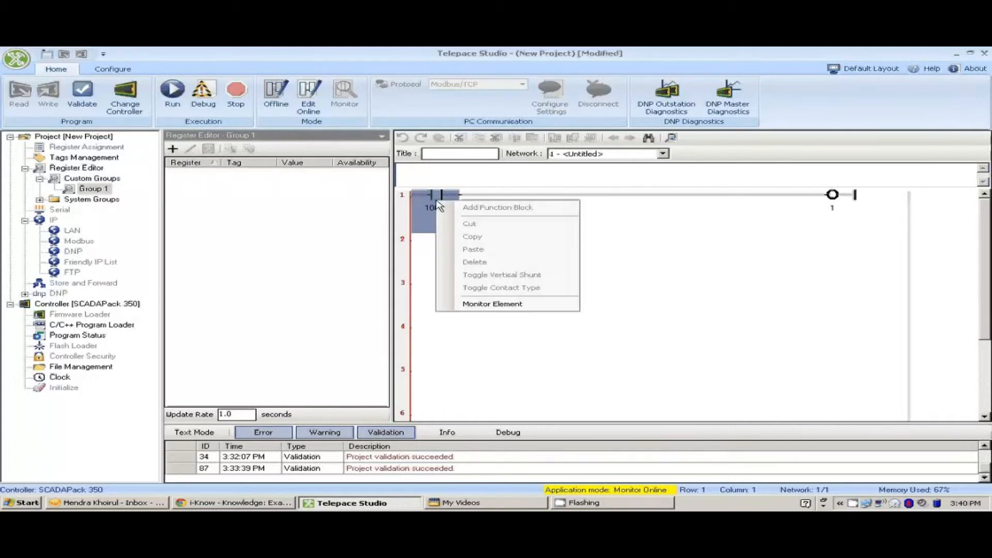
click(495, 304)
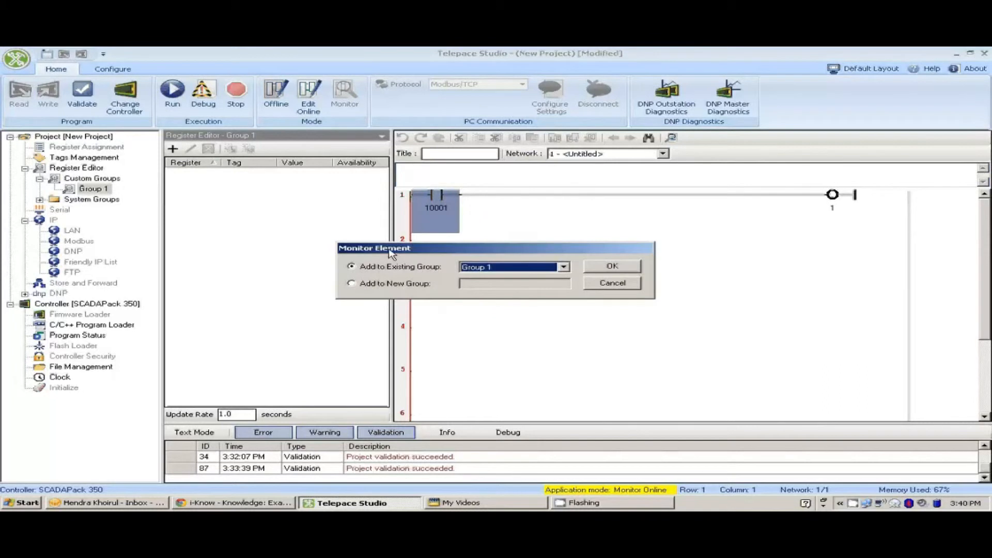
drag(390, 250, 461, 230)
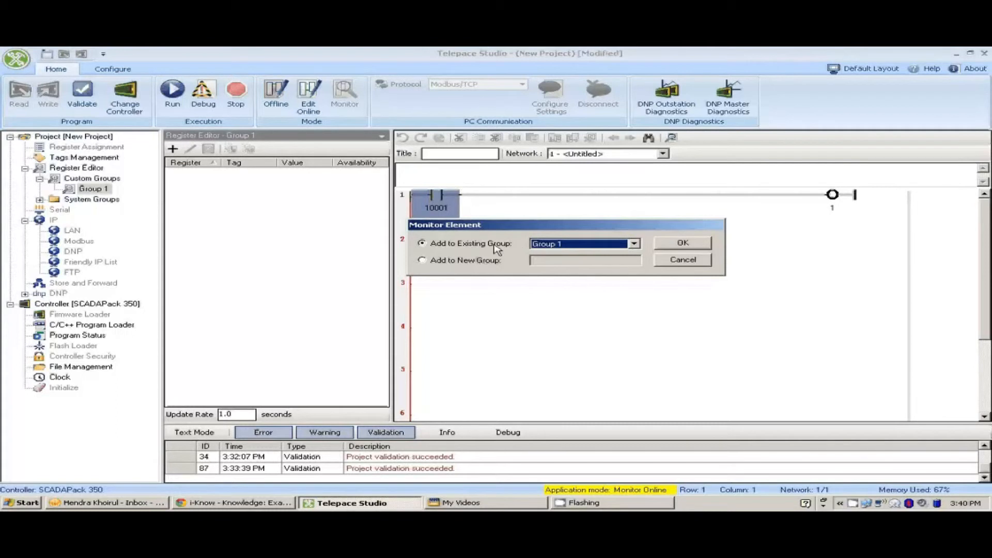
click(674, 246)
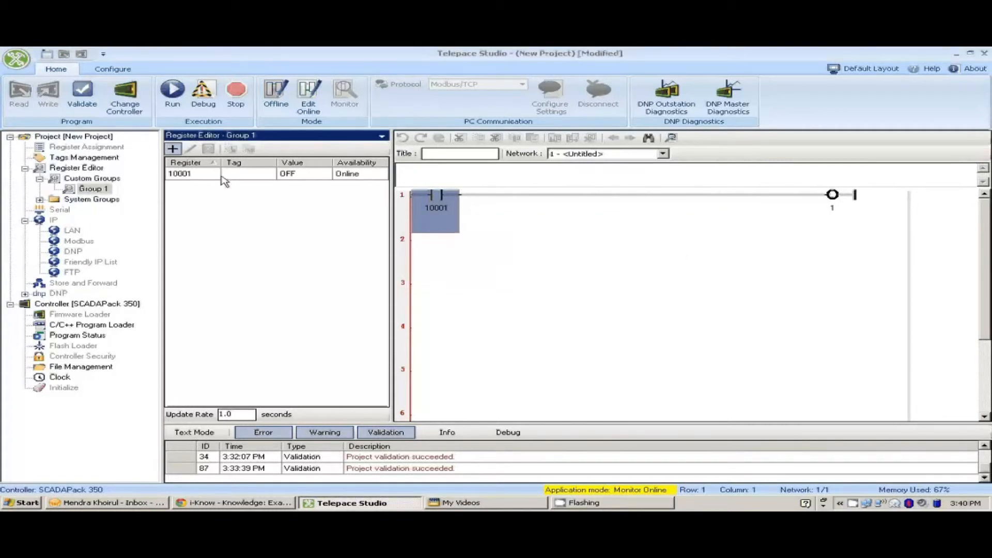
Open register 10001 in Group 1 for editing and set its Forced option to Forced.
click(199, 176)
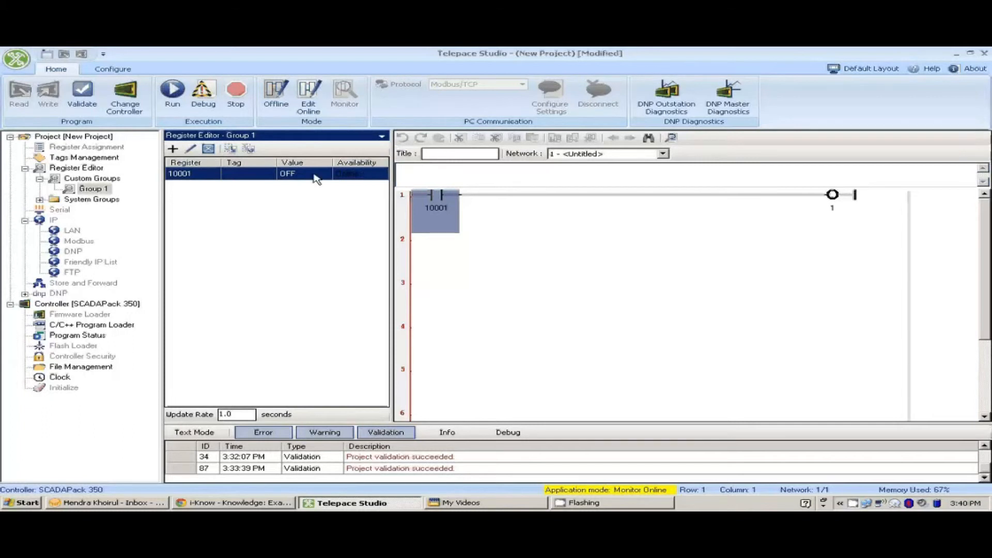
click(451, 221)
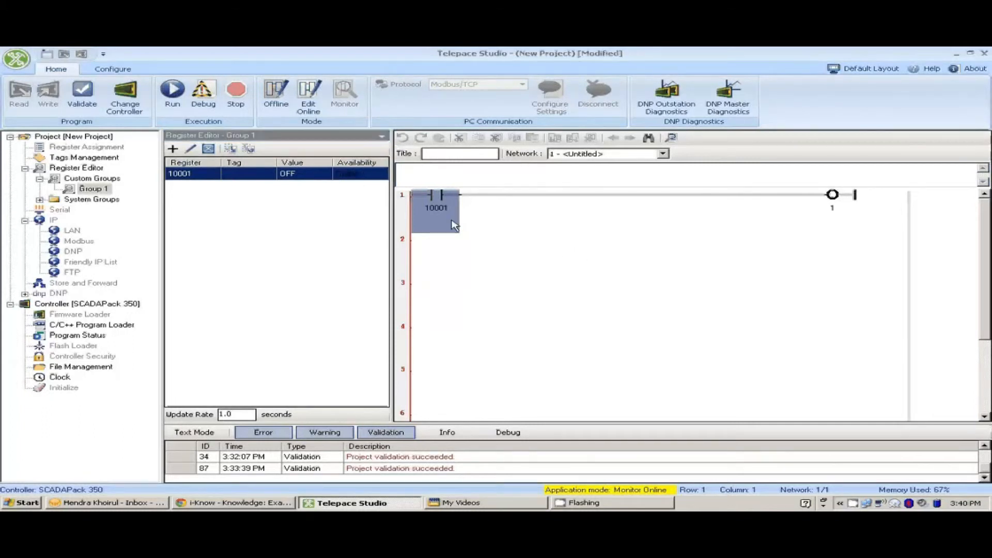
double_click(316, 178)
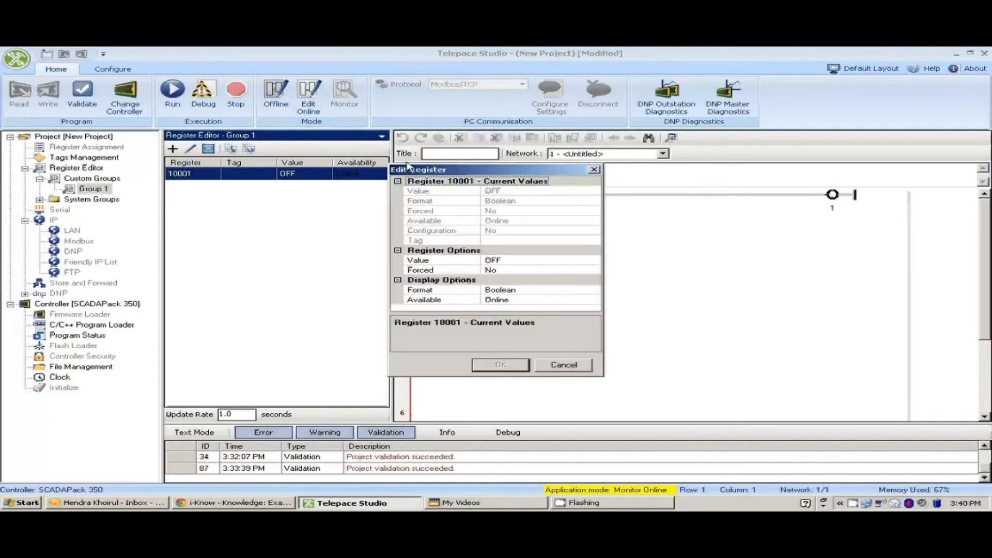
drag(413, 172, 497, 190)
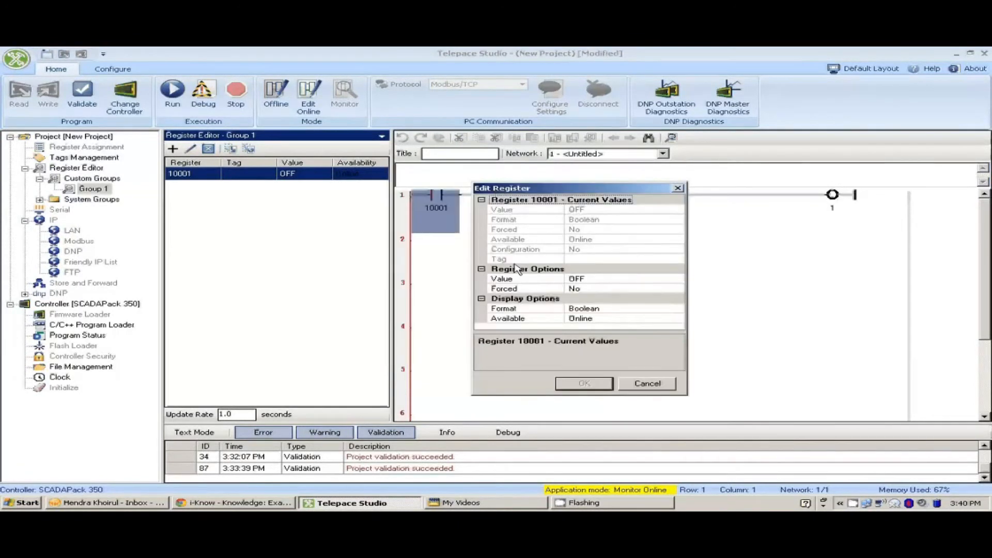
click(608, 288)
click(678, 288)
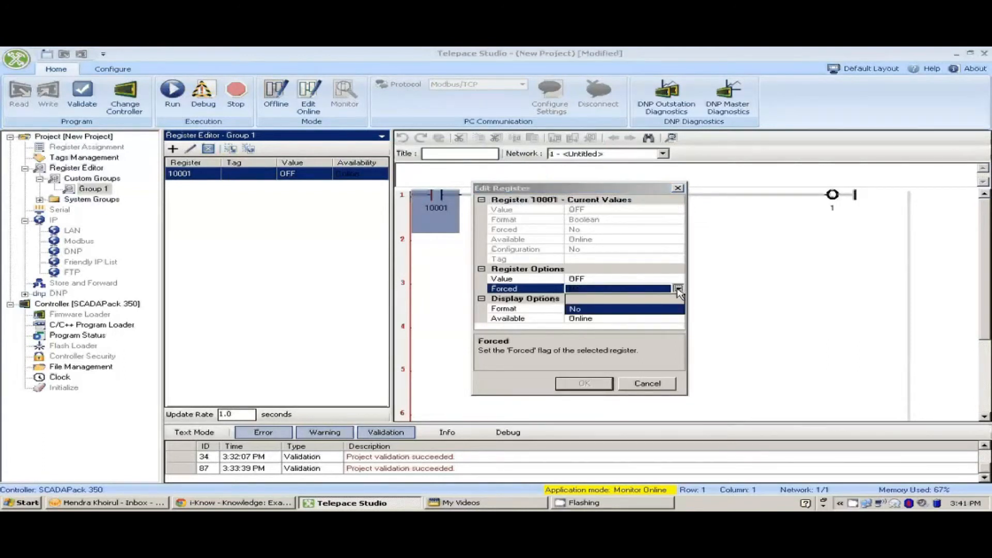
click(668, 299)
click(668, 308)
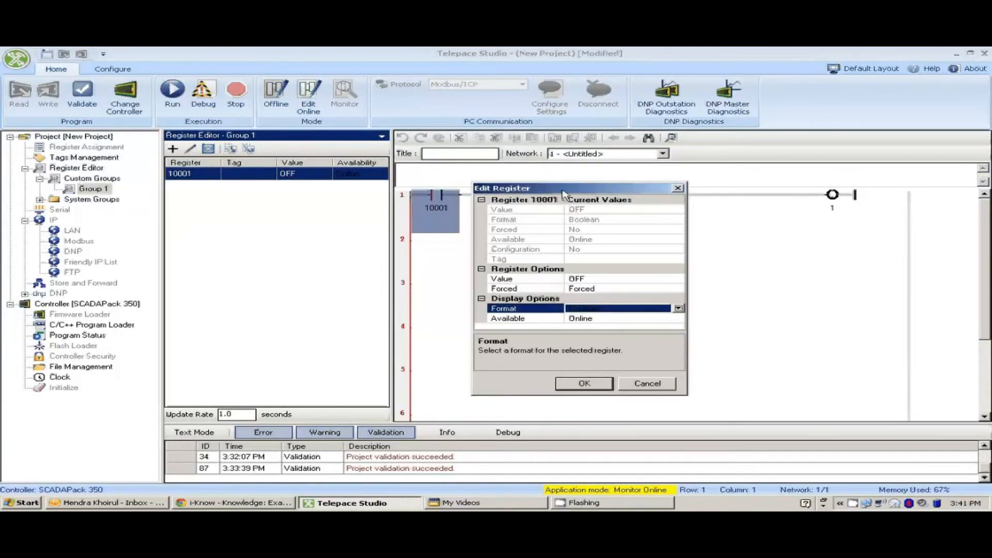
Set register 10001's value to ON, apply the edit, and check the contact and coil in row 1.
drag(565, 189, 615, 208)
click(641, 300)
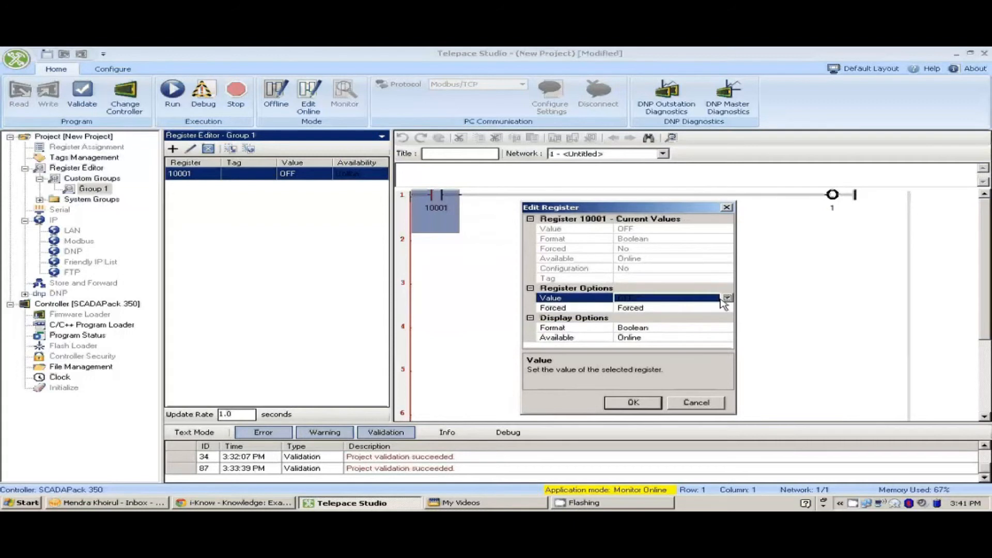
click(727, 298)
click(649, 317)
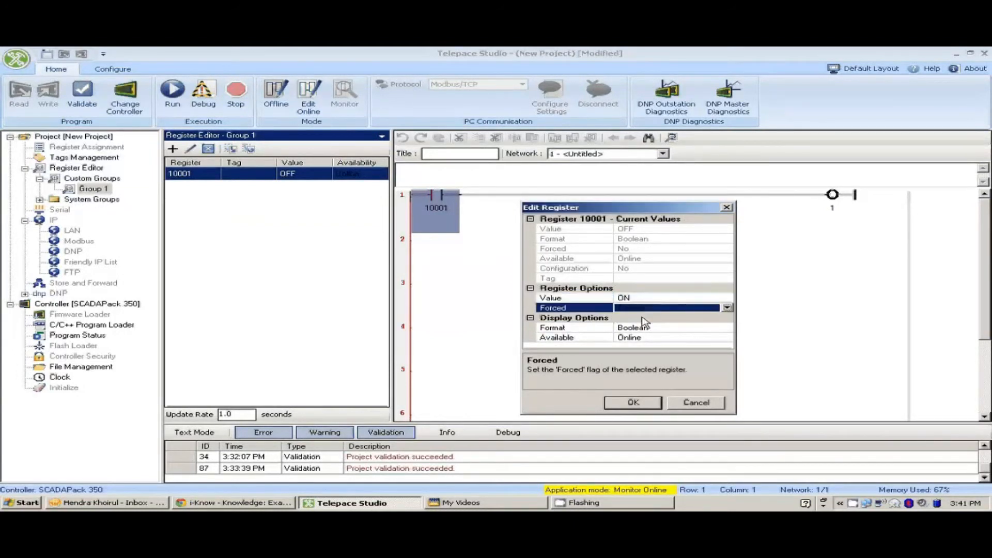
click(633, 403)
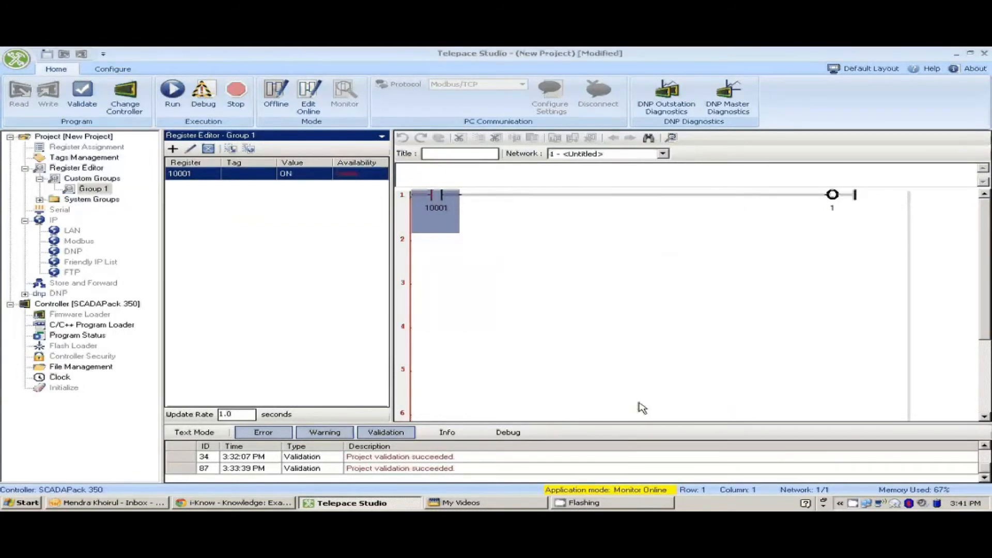
click(483, 258)
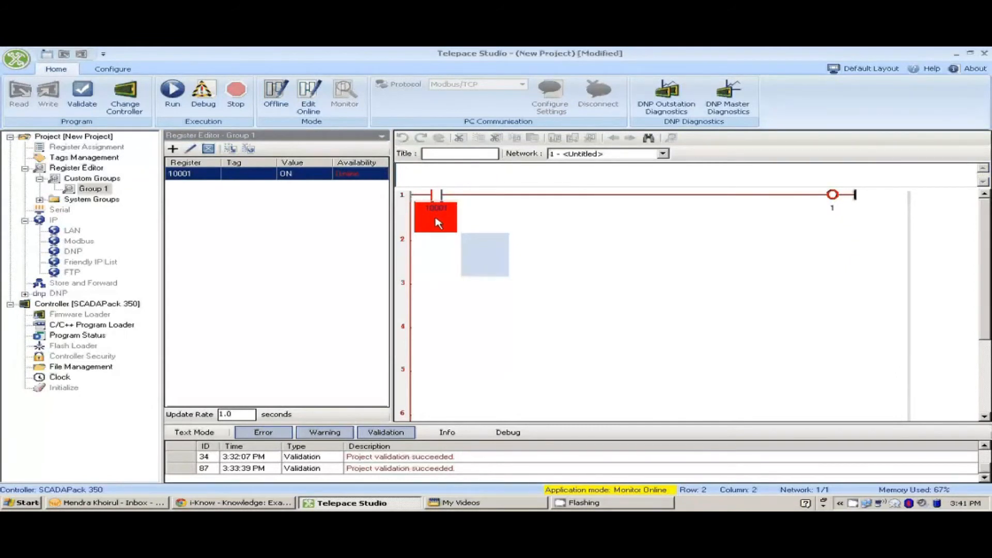
click(833, 199)
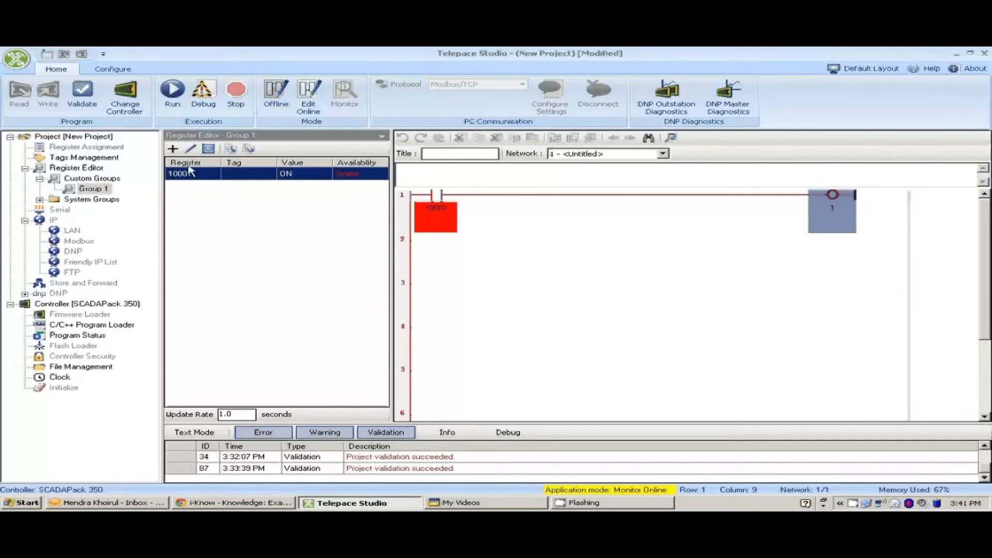
Add coil register 1 to Group 1, using 1 as both start and end register, with Boolean format and Online availability.
click(174, 150)
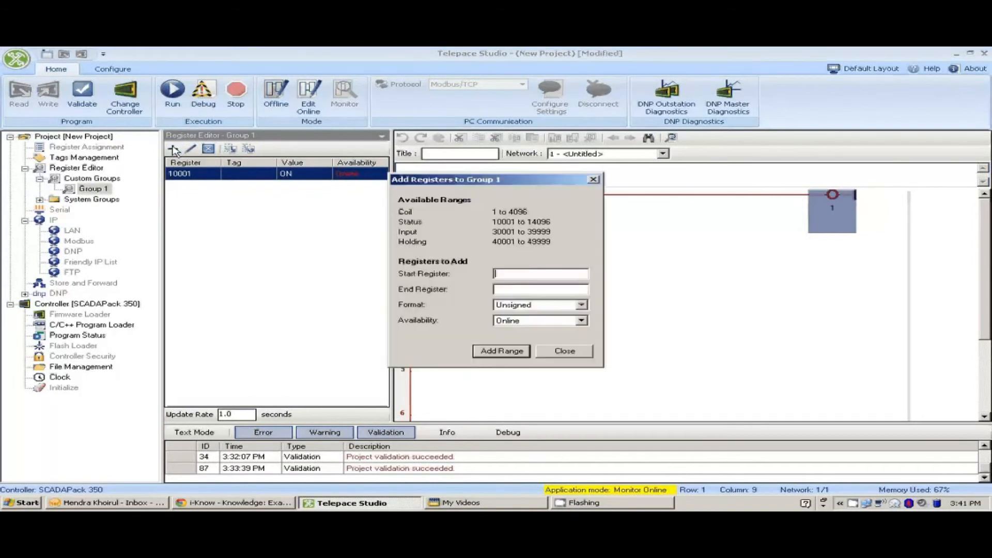
drag(490, 183, 612, 219)
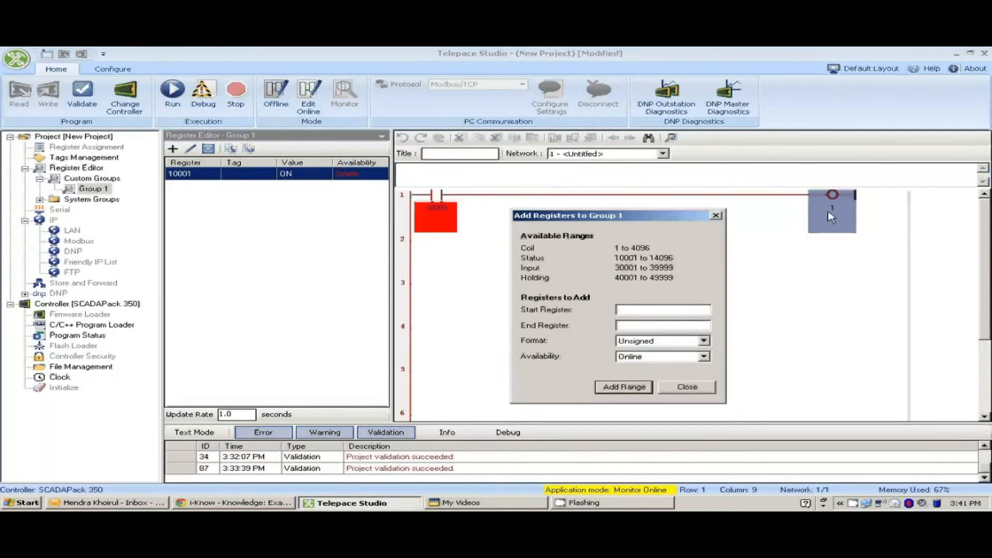
click(632, 312)
text(1)
click(704, 340)
click(686, 367)
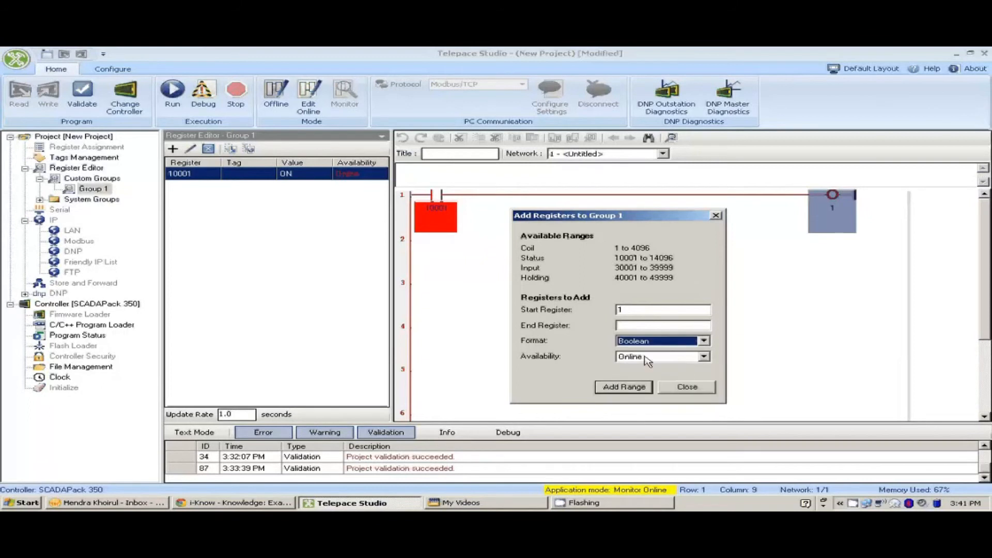
click(631, 329)
text(1)
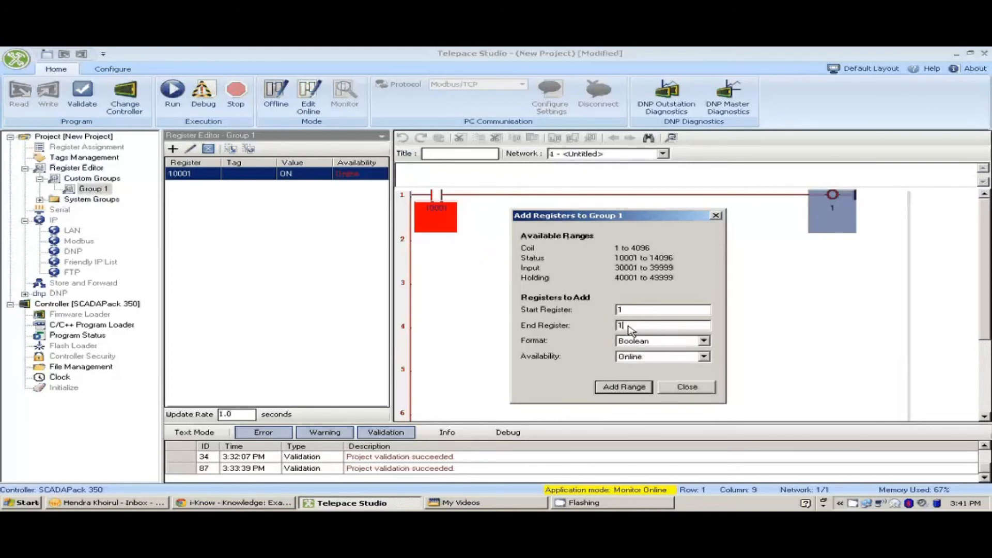
click(635, 389)
click(678, 390)
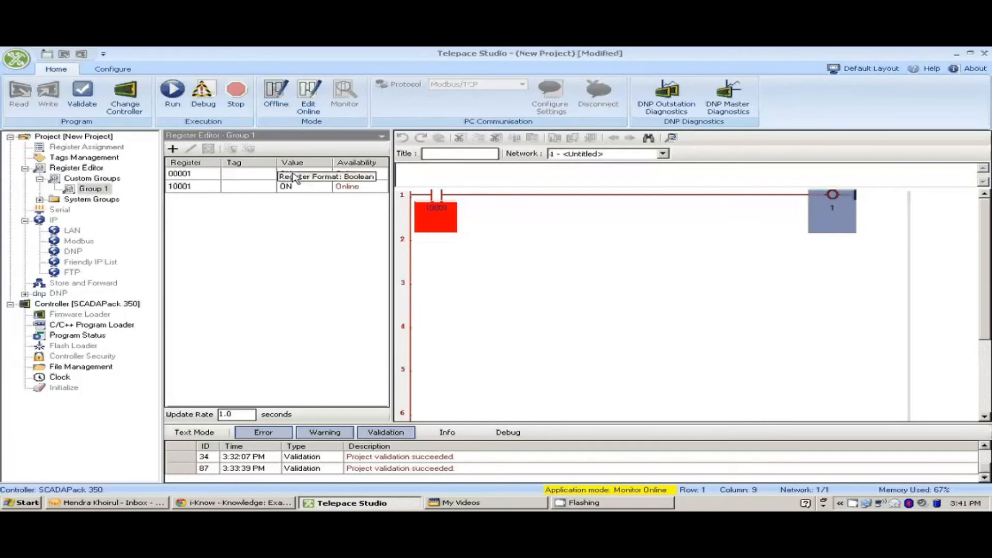
Set register 10001's value to OFF in Group 1, apply the edit, and check the contact and coil in row 1.
click(331, 188)
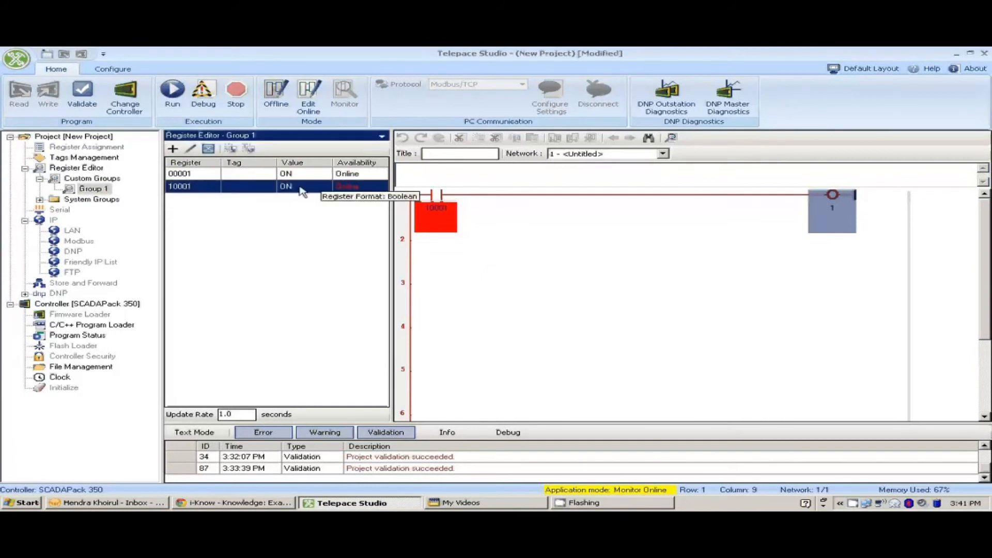
double_click(319, 191)
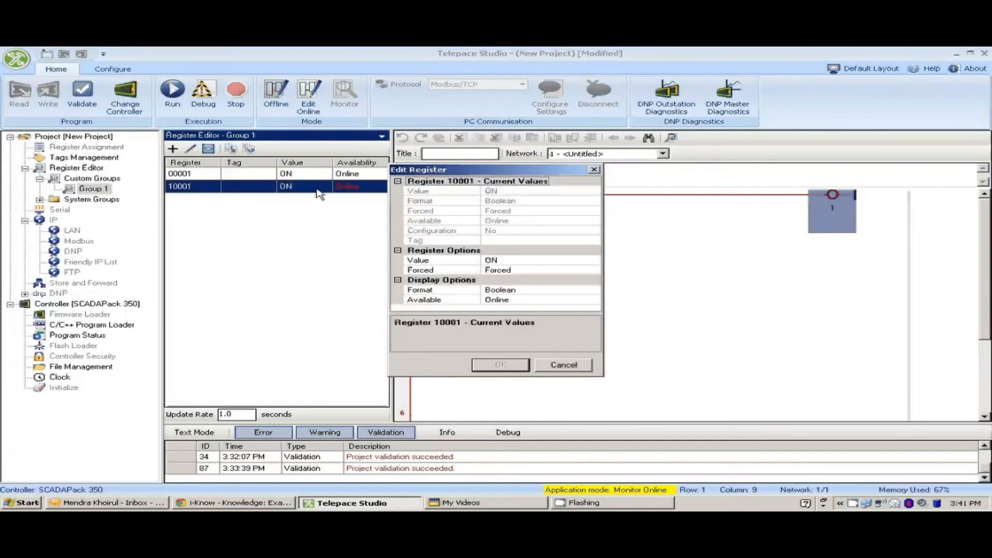
click(511, 262)
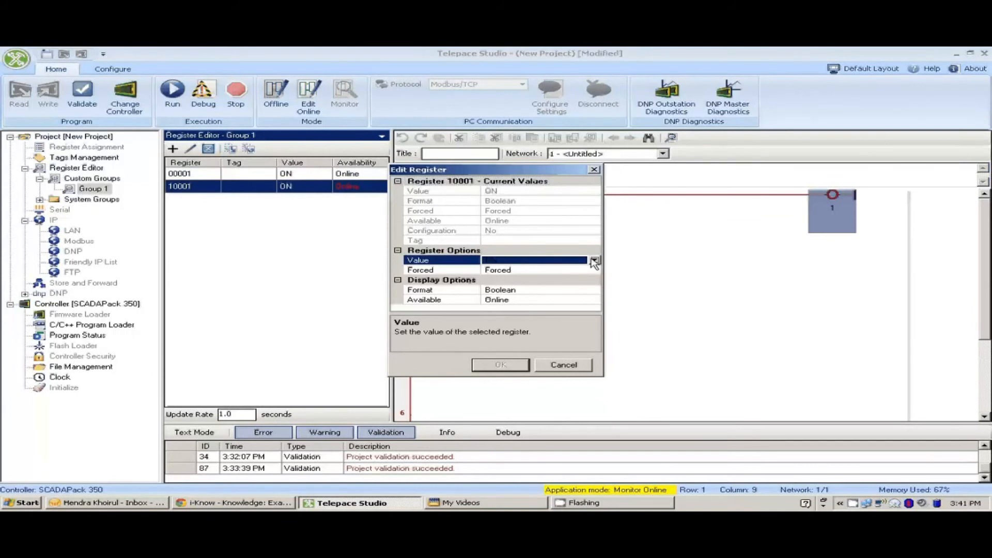
click(595, 260)
click(517, 271)
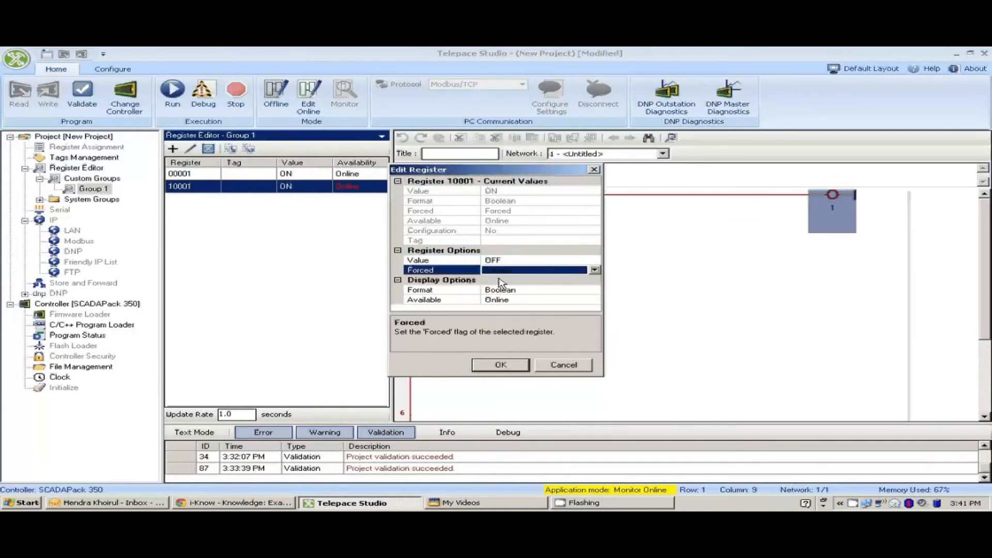
click(501, 364)
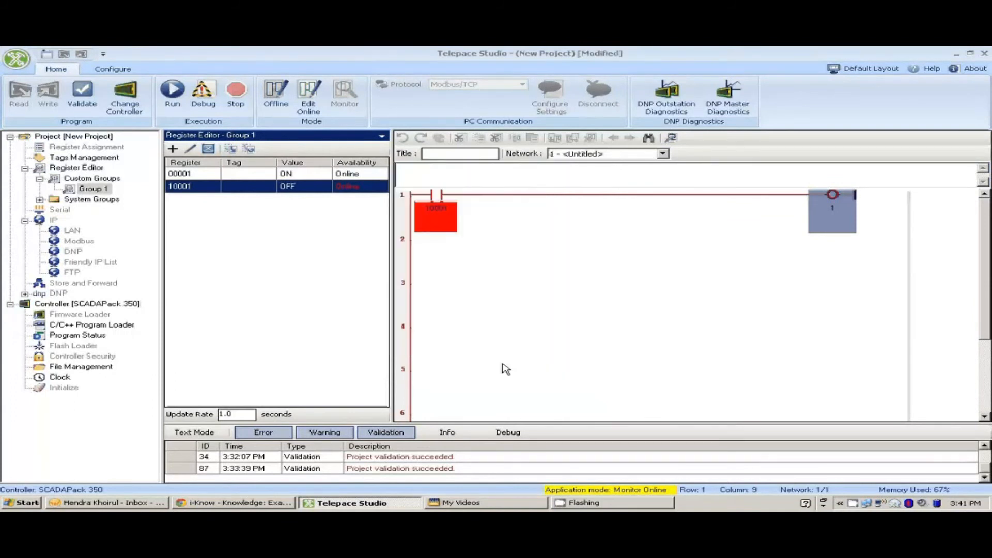
click(758, 221)
click(439, 215)
Remove the force from register 10001 by setting its Forced option to No and apply the edit.
double_click(312, 187)
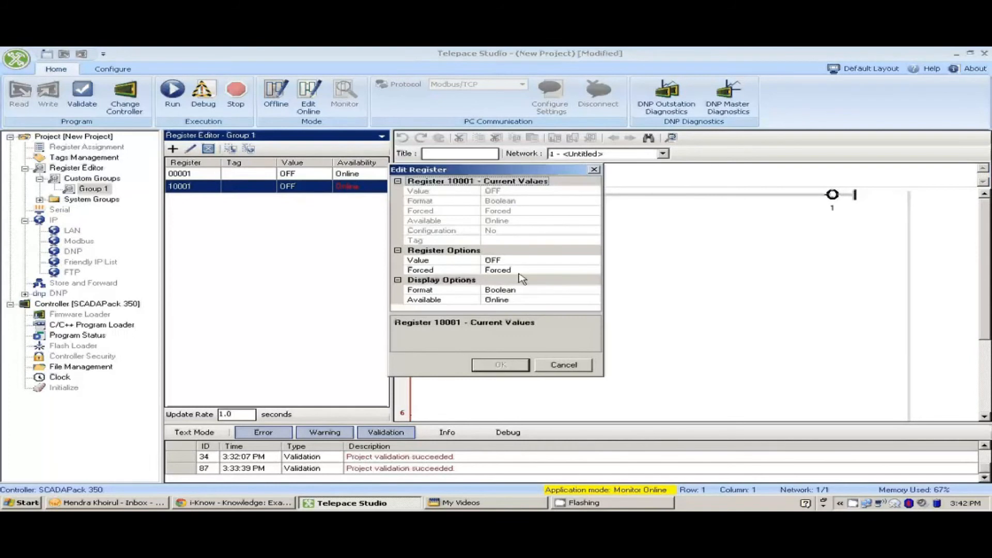
click(519, 272)
click(595, 270)
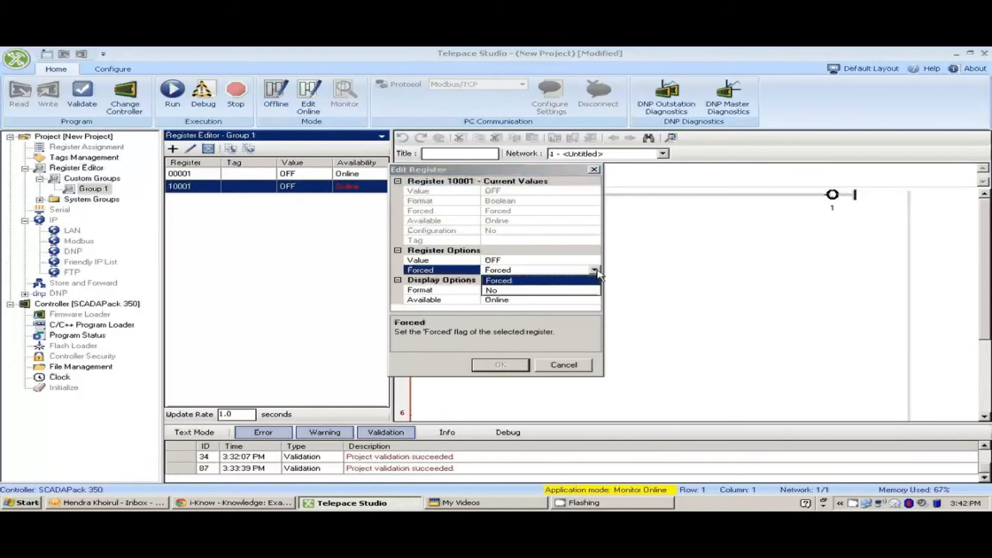
click(507, 292)
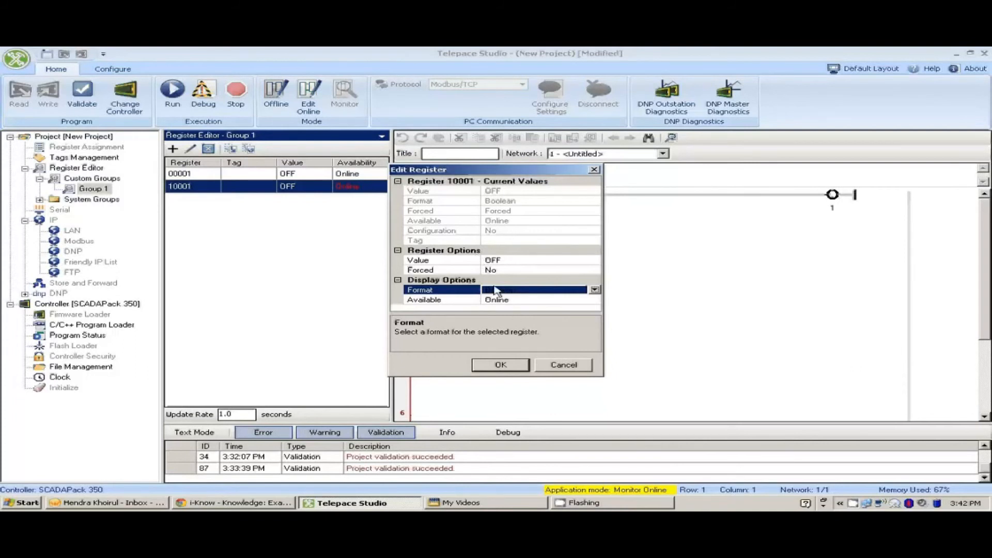
click(501, 365)
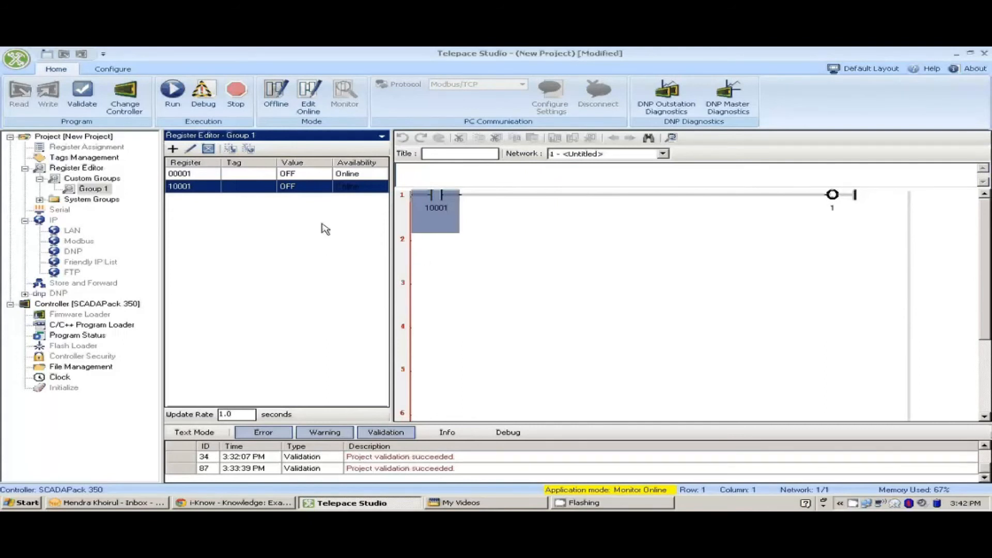
Return to offline mode and save the project as Test 350 in the Telepace Studio Projects folder.
click(280, 104)
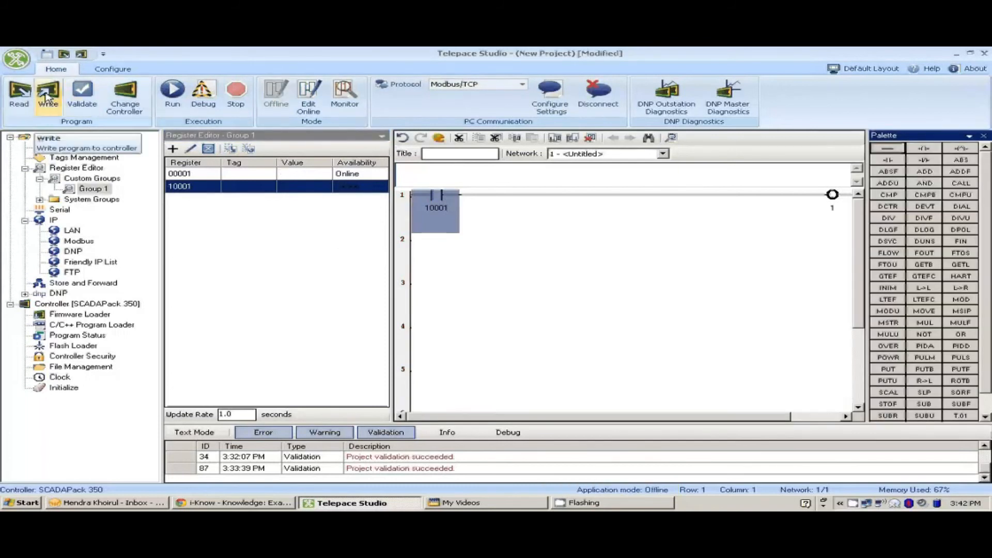
click(17, 59)
click(35, 147)
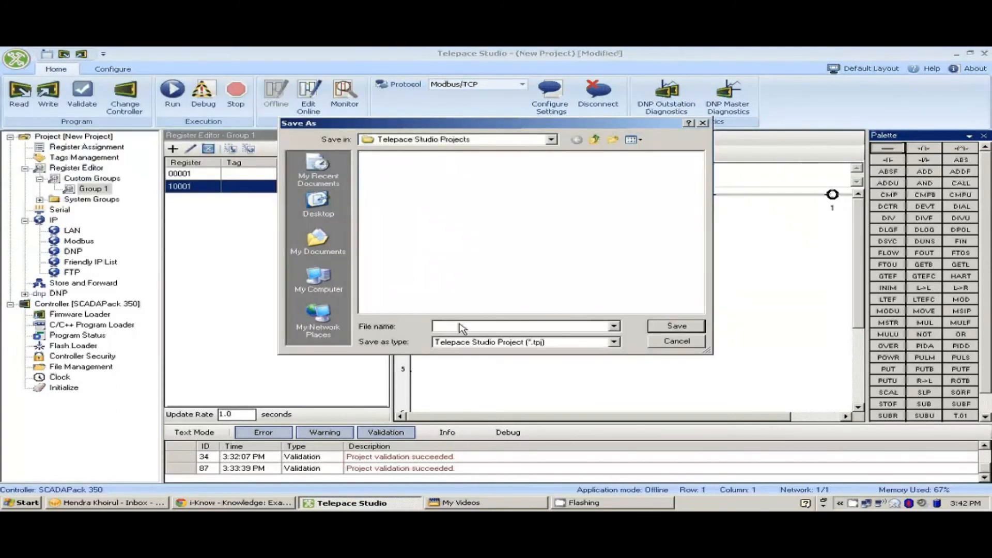
text(Test 350)
click(675, 324)
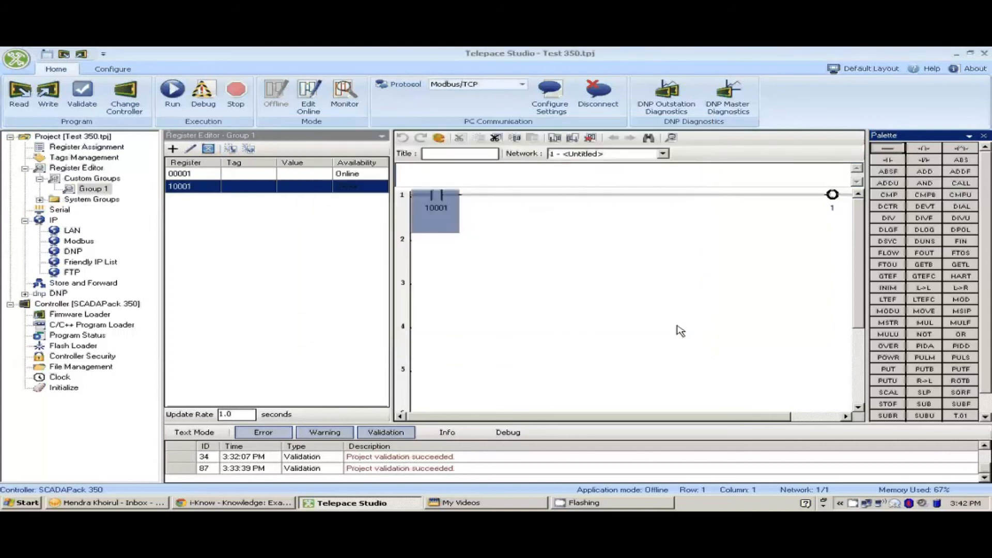